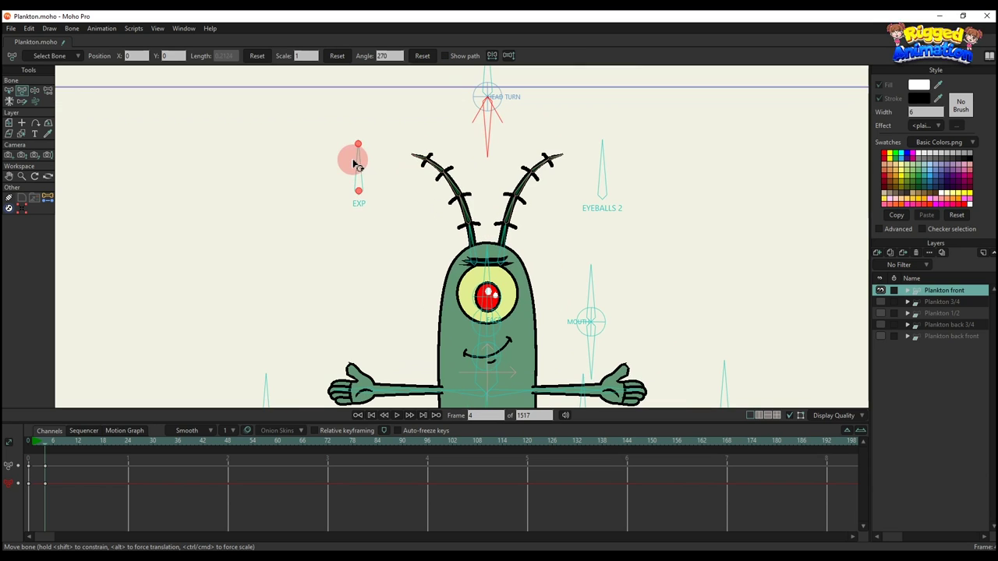
- Try the eye control by rotating the EYEBALLS 2 bone to about 160°, play the timeline, and undo the pose
{"action": "left_click_drag", "start_coordinate": [601, 155], "coordinate": [568, 209]}
{"action": "key", "text": "space"}
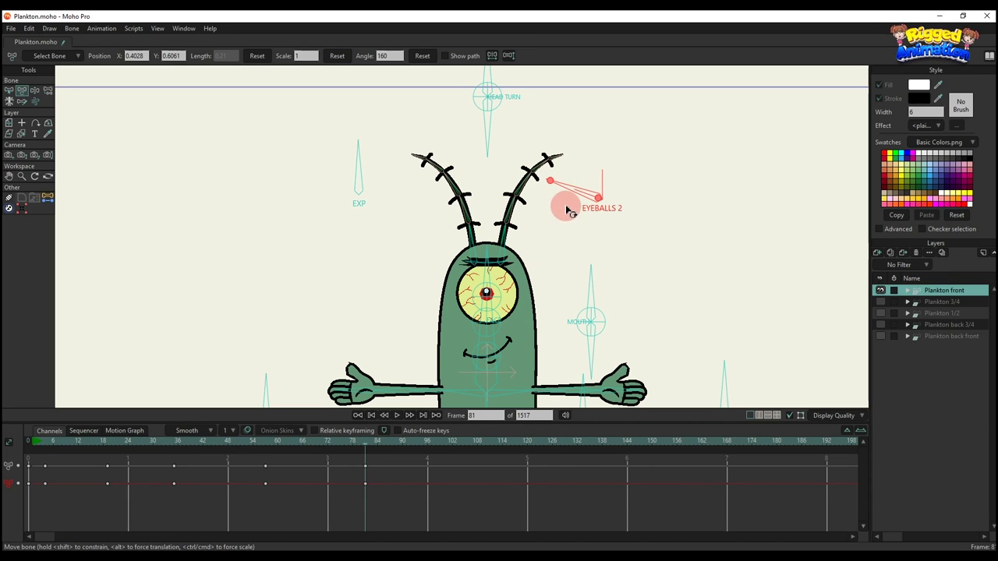
{"action": "key", "text": "ctrl+z"}
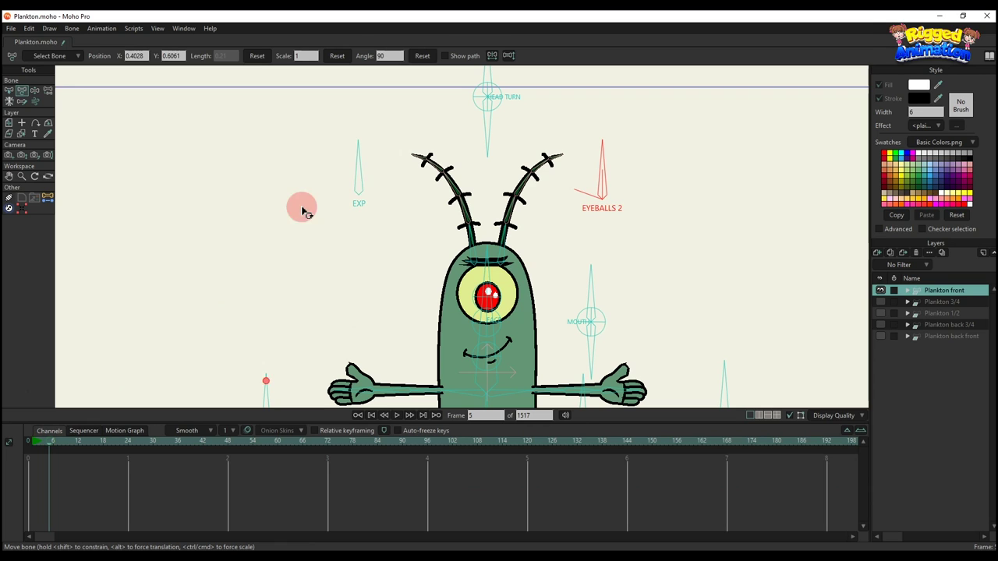
- Try the expression control by rotating the EXP bone, and delete its test keyframes
{"action": "left_click_drag", "start_coordinate": [364, 166], "coordinate": [326, 198]}
{"action": "left_click_drag", "start_coordinate": [93, 508], "coordinate": [7, 436]}
{"action": "key", "text": "Delete"}
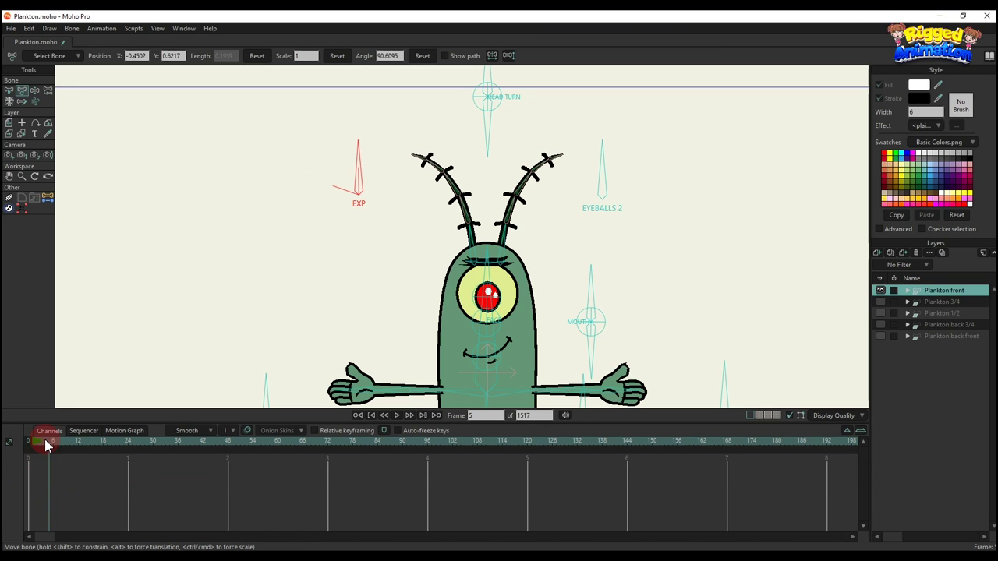
- Try different mouth shapes by rotating the upper and lower MOUTH control bones, and delete the test keyframes
{"action": "scroll", "coordinate": [539, 224], "scroll_direction": "up", "scroll_amount": 1}
{"action": "left_click_drag", "start_coordinate": [563, 286], "coordinate": [545, 254]}
{"action": "key", "text": "space"}
{"action": "left_click_drag", "start_coordinate": [577, 312], "coordinate": [594, 302]}
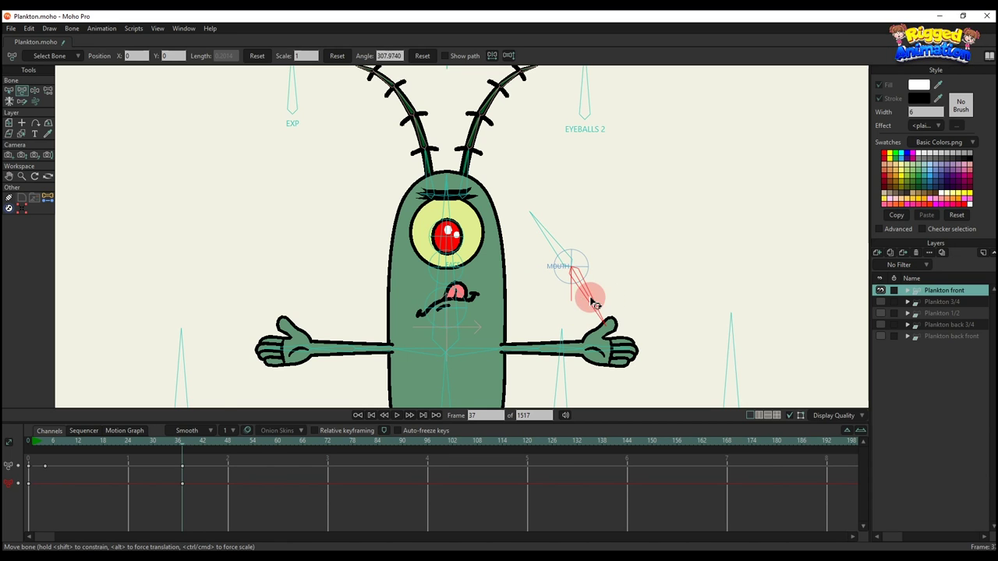
{"action": "left_click_drag", "start_coordinate": [261, 489], "coordinate": [26, 424]}
{"action": "key", "text": "Delete"}
{"action": "left_click", "coordinate": [59, 445]}
- Try the eyebrow rig by rotating the bone at the middle of the eyebrow at frame 6
{"action": "scroll", "coordinate": [338, 305], "scroll_direction": "down", "scroll_amount": 4}
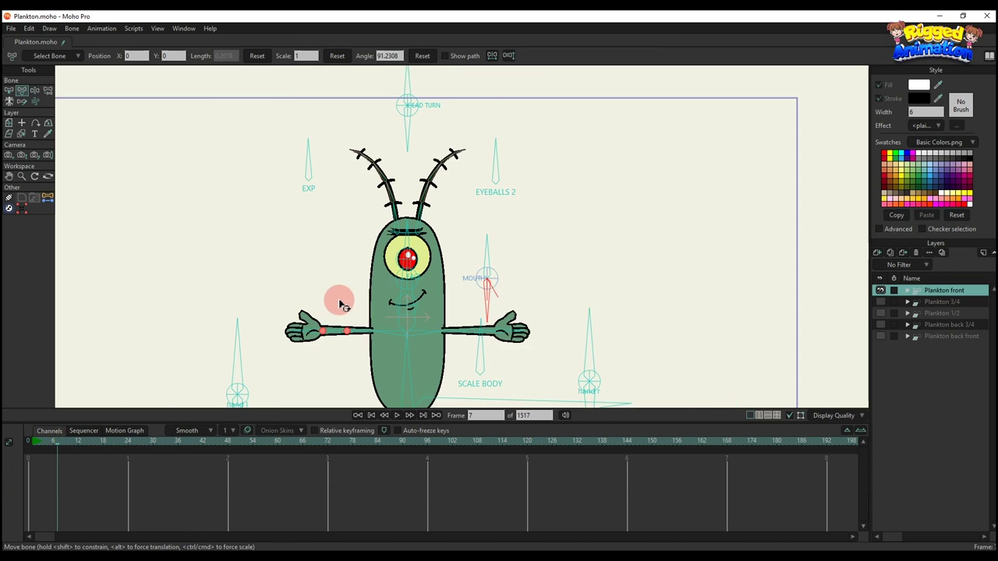
{"action": "scroll", "coordinate": [343, 301], "scroll_direction": "up", "scroll_amount": 2}
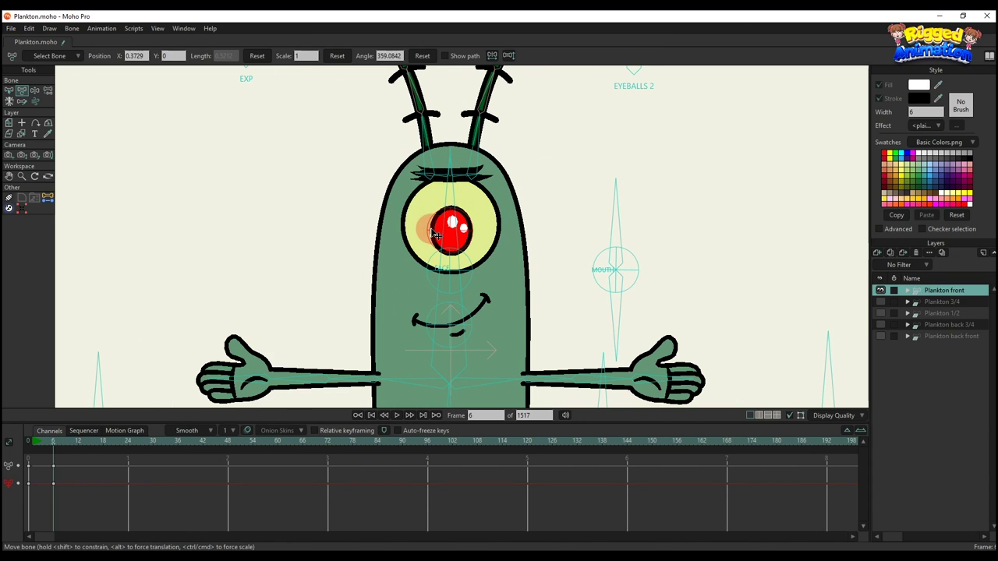
{"action": "left_click_drag", "start_coordinate": [430, 227], "coordinate": [458, 170]}
{"action": "scroll", "coordinate": [442, 202], "scroll_direction": "down", "scroll_amount": 2}
{"action": "scroll", "coordinate": [441, 202], "scroll_direction": "up", "scroll_amount": 3}
{"action": "scroll", "coordinate": [426, 231], "scroll_direction": "up", "scroll_amount": 1}
{"action": "scroll", "coordinate": [457, 216], "scroll_direction": "up", "scroll_amount": 1}
{"action": "scroll", "coordinate": [475, 223], "scroll_direction": "down", "scroll_amount": 5}
{"action": "scroll", "coordinate": [458, 170], "scroll_direction": "down", "scroll_amount": 2}
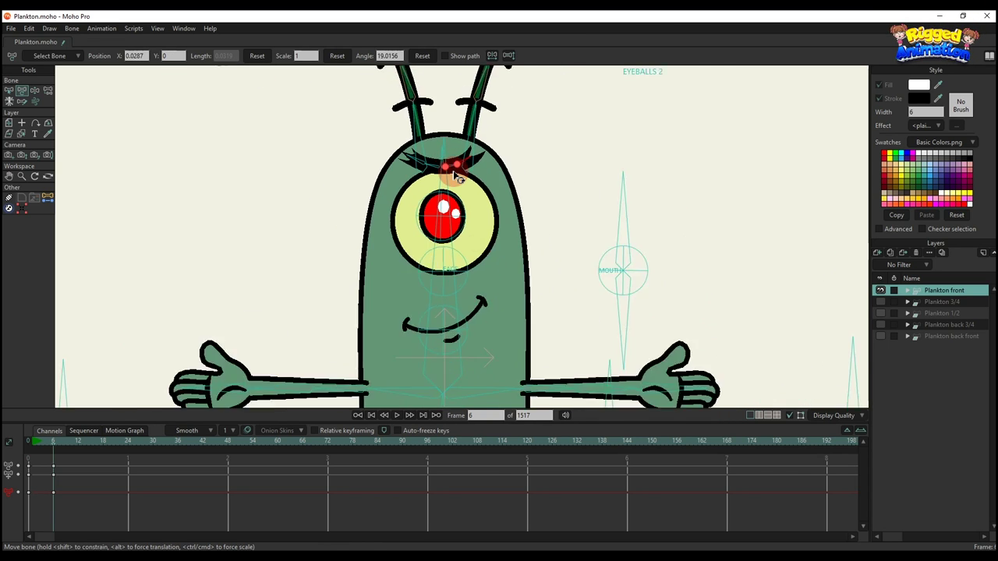
{"action": "scroll", "coordinate": [455, 167], "scroll_direction": "up", "scroll_amount": 6}
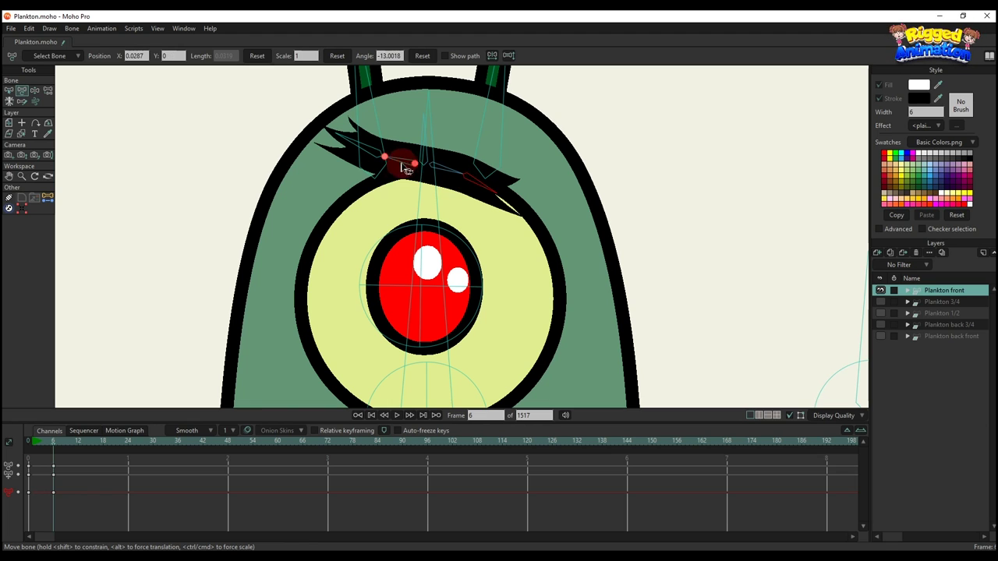
- Rotate the inner and outer bones of the eyebrow to bend its two halves at frame 6
{"action": "left_click_drag", "start_coordinate": [406, 169], "coordinate": [394, 178]}
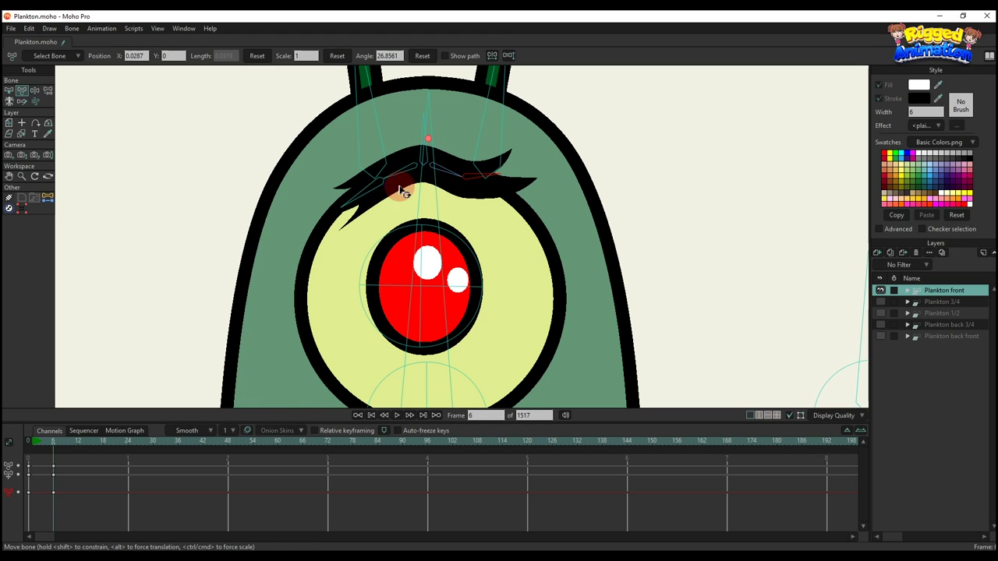
{"action": "left_click_drag", "start_coordinate": [400, 191], "coordinate": [356, 192]}
{"action": "scroll", "coordinate": [444, 206], "scroll_direction": "down", "scroll_amount": 3}
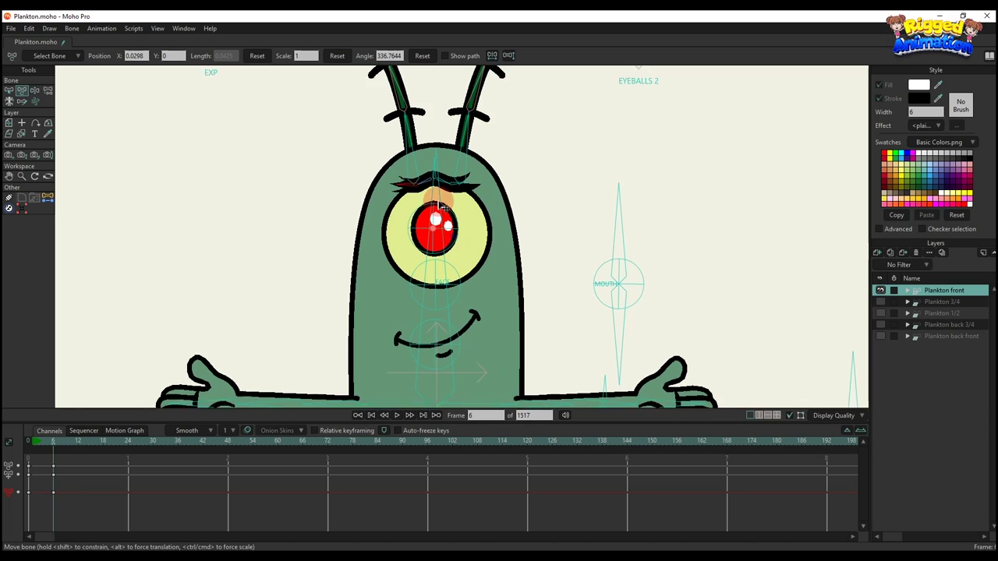
{"action": "scroll", "coordinate": [442, 206], "scroll_direction": "up", "scroll_amount": 3}
{"action": "left_click_drag", "start_coordinate": [481, 194], "coordinate": [424, 181]}
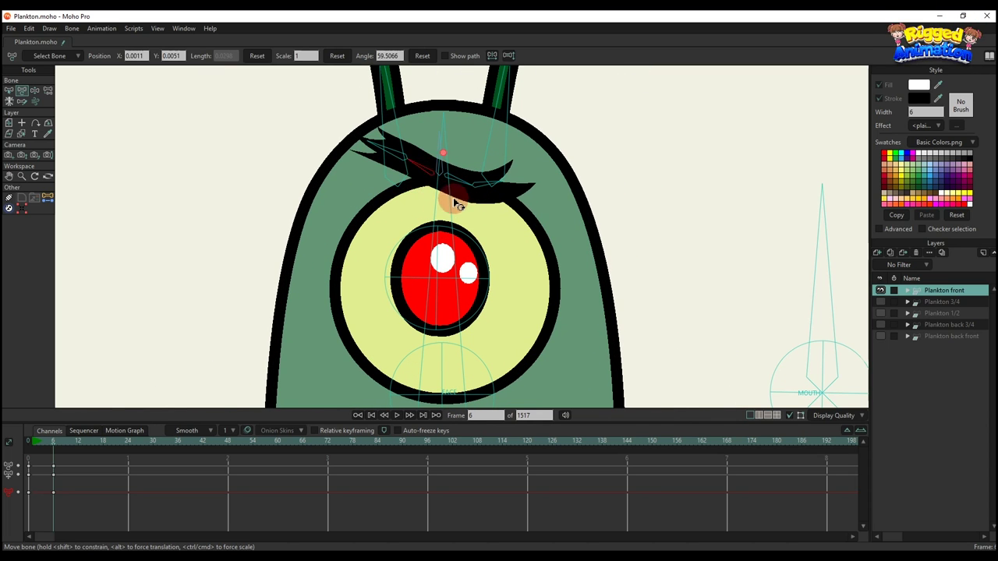
- Shape the eyebrow into a symmetrical frown with its bones, and delete the test keyframes at frame 6
{"action": "scroll", "coordinate": [457, 204], "scroll_direction": "up", "scroll_amount": 2}
{"action": "scroll", "coordinate": [468, 212], "scroll_direction": "down", "scroll_amount": 6}
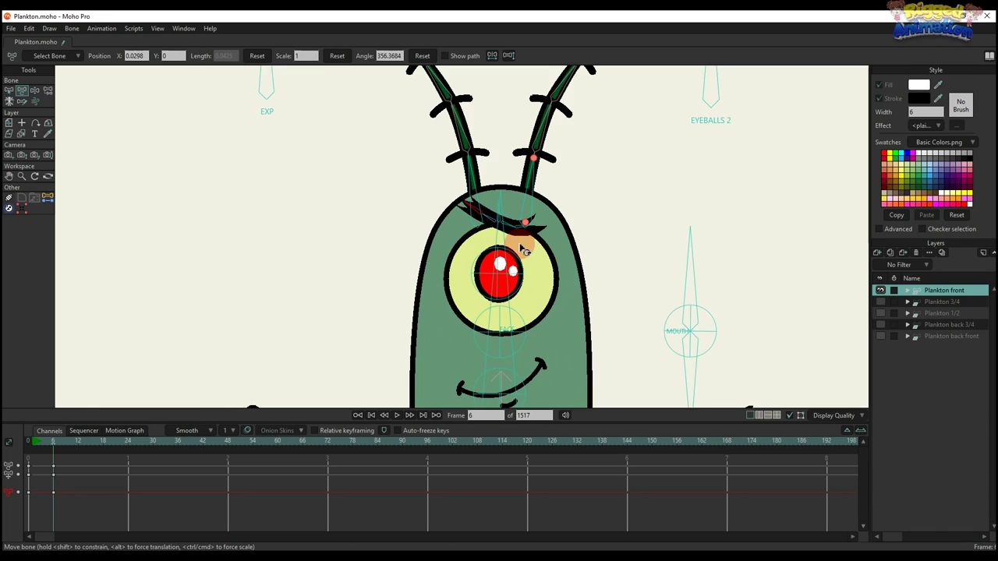
{"action": "left_click_drag", "start_coordinate": [521, 248], "coordinate": [504, 184]}
{"action": "scroll", "coordinate": [480, 151], "scroll_direction": "up", "scroll_amount": 2}
{"action": "left_click_drag", "start_coordinate": [476, 149], "coordinate": [473, 151]}
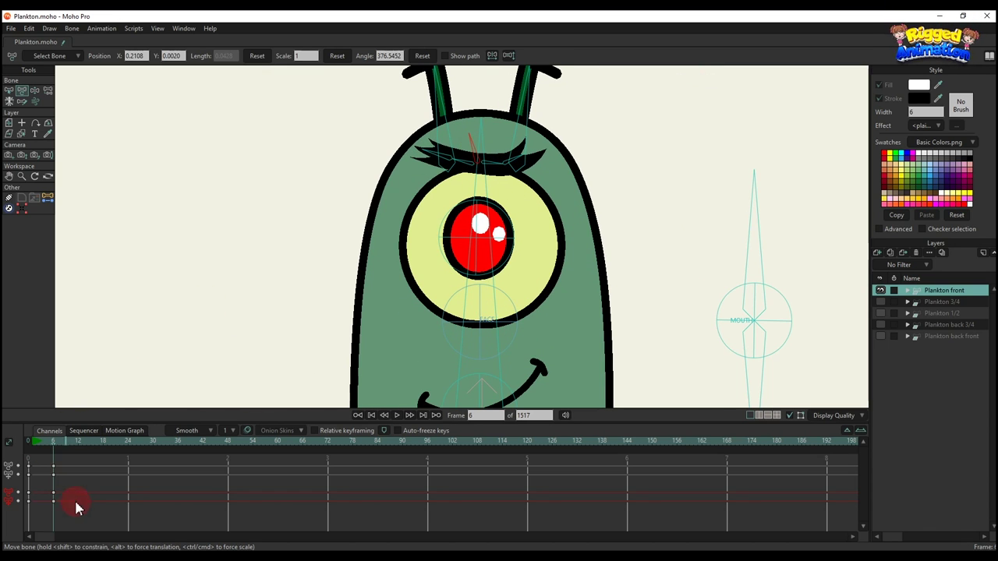
{"action": "left_click_drag", "start_coordinate": [77, 506], "coordinate": [39, 458]}
{"action": "key", "text": "Delete"}
- Try shifting the facial features by moving the FACE control bone at frame 6, and clear the test pose
{"action": "scroll", "coordinate": [436, 273], "scroll_direction": "down", "scroll_amount": 4}
{"action": "left_click_drag", "start_coordinate": [470, 323], "coordinate": [478, 247]}
{"action": "scroll", "coordinate": [469, 242], "scroll_direction": "up", "scroll_amount": 2}
{"action": "left_click_drag", "start_coordinate": [480, 187], "coordinate": [467, 187]}
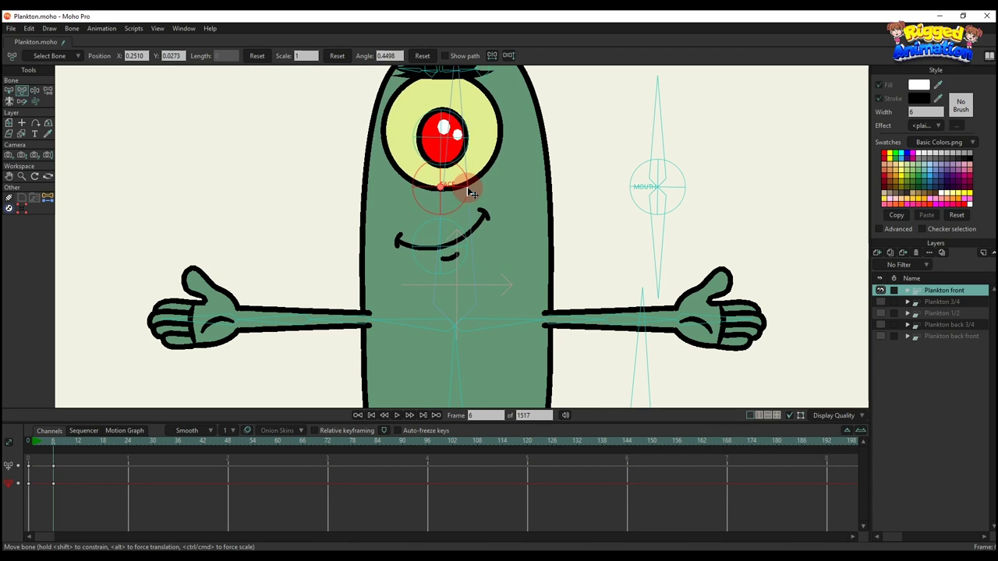
{"action": "scroll", "coordinate": [467, 187], "scroll_direction": "down", "scroll_amount": 3}
{"action": "left_click", "coordinate": [308, 319]}
{"action": "scroll", "coordinate": [468, 252], "scroll_direction": "up", "scroll_amount": 2}
{"action": "left_click", "coordinate": [468, 252]}
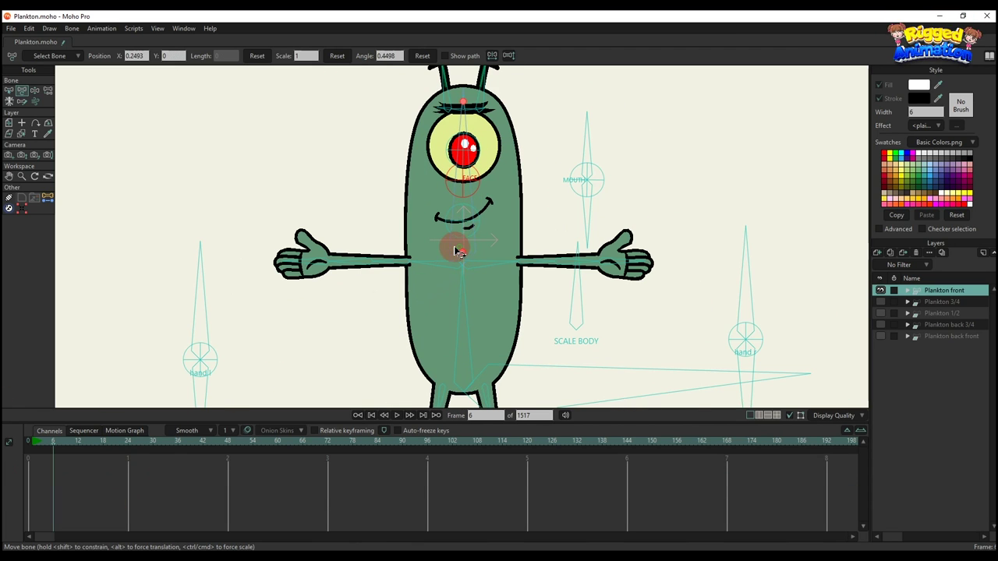
- Try tilting the upper body and rotating the arm bones at frame 6, and clear the test pose
{"action": "left_click_drag", "start_coordinate": [458, 251], "coordinate": [421, 216]}
{"action": "scroll", "coordinate": [437, 256], "scroll_direction": "down", "scroll_amount": 2}
{"action": "scroll", "coordinate": [417, 256], "scroll_direction": "up", "scroll_amount": 3}
{"action": "scroll", "coordinate": [478, 238], "scroll_direction": "down", "scroll_amount": 3}
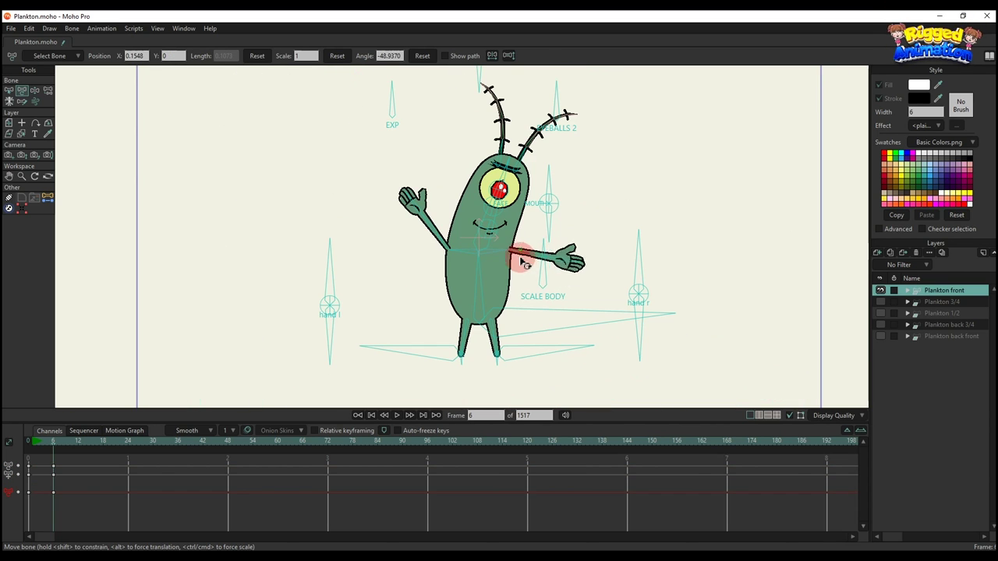
{"action": "left_click_drag", "start_coordinate": [521, 260], "coordinate": [415, 272]}
{"action": "scroll", "coordinate": [485, 240], "scroll_direction": "up", "scroll_amount": 3}
{"action": "left_click_drag", "start_coordinate": [546, 261], "coordinate": [581, 311]}
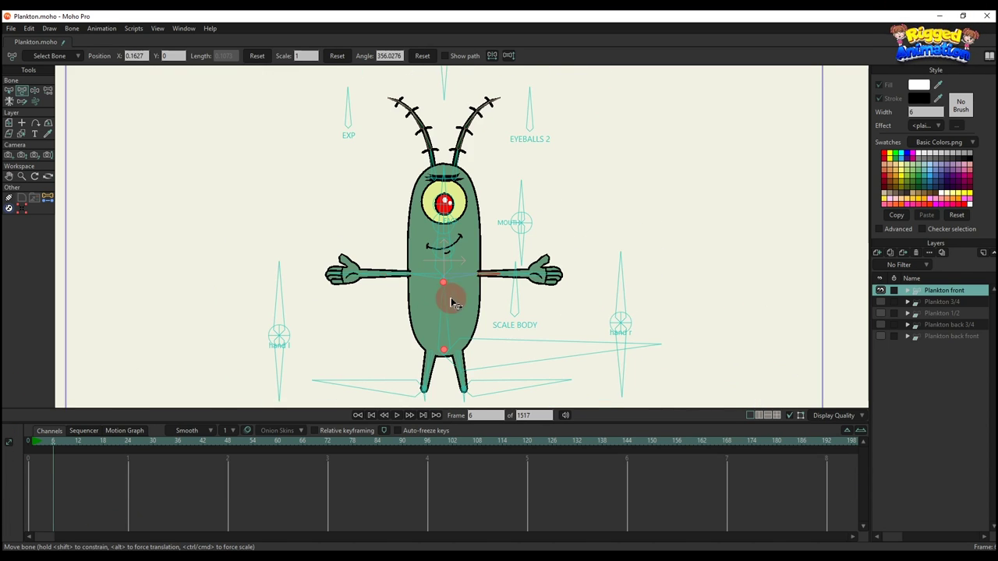
{"action": "left_click", "coordinate": [521, 227]}
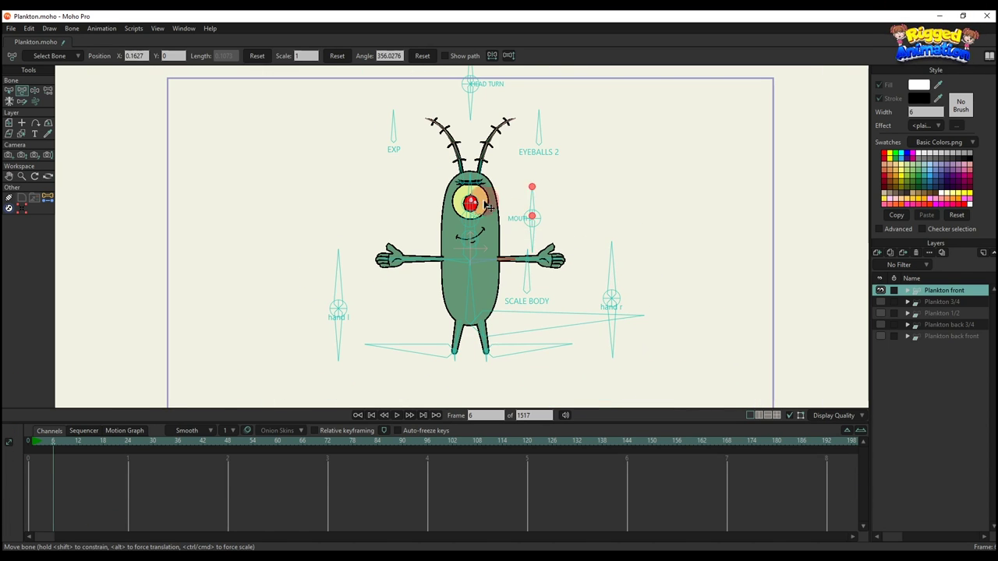
{"action": "left_click_drag", "start_coordinate": [437, 172], "coordinate": [444, 200]}
{"action": "scroll", "coordinate": [534, 238], "scroll_direction": "up", "scroll_amount": 2}
{"action": "scroll", "coordinate": [541, 227], "scroll_direction": "down", "scroll_amount": 2}
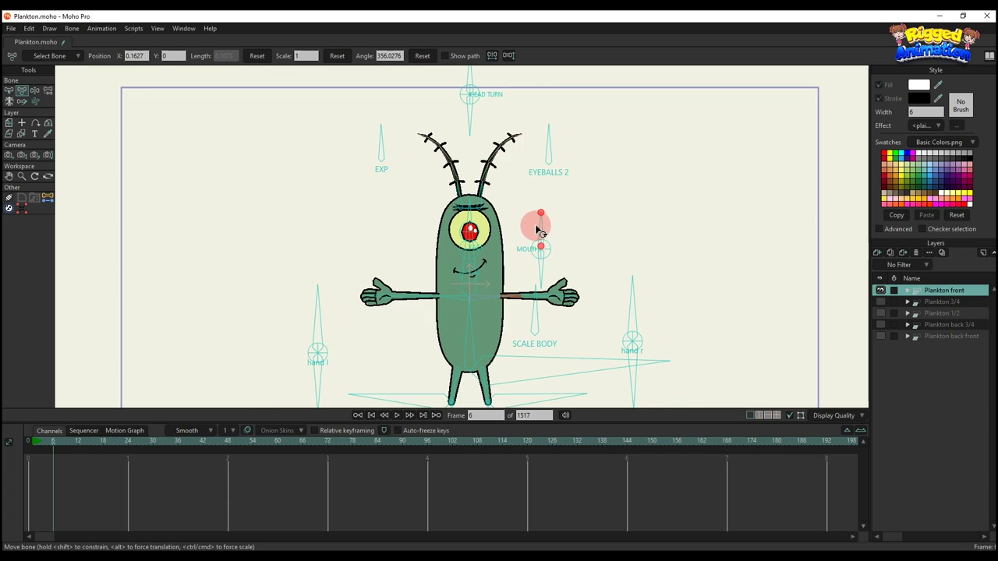
{"action": "scroll", "coordinate": [535, 223], "scroll_direction": "up", "scroll_amount": 3}
{"action": "scroll", "coordinate": [352, 226], "scroll_direction": "down", "scroll_amount": 1}
- Rotate the upper hand l and hand r control bones inward to switch both hands to a pointing gesture
{"action": "left_click", "coordinate": [248, 246]}
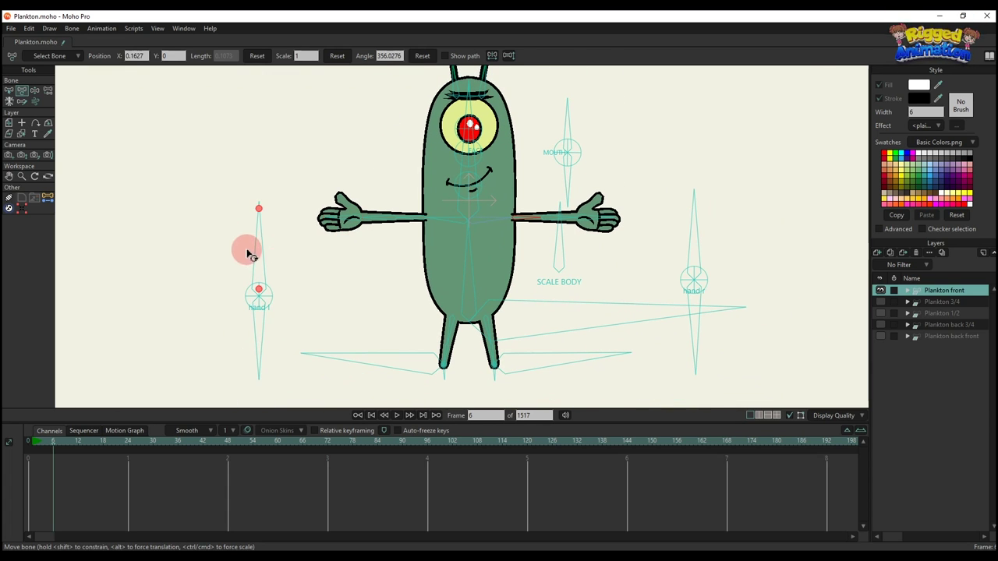
{"action": "left_click_drag", "start_coordinate": [262, 258], "coordinate": [296, 305]}
{"action": "left_click", "coordinate": [740, 224]}
{"action": "left_click_drag", "start_coordinate": [741, 223], "coordinate": [658, 286]}
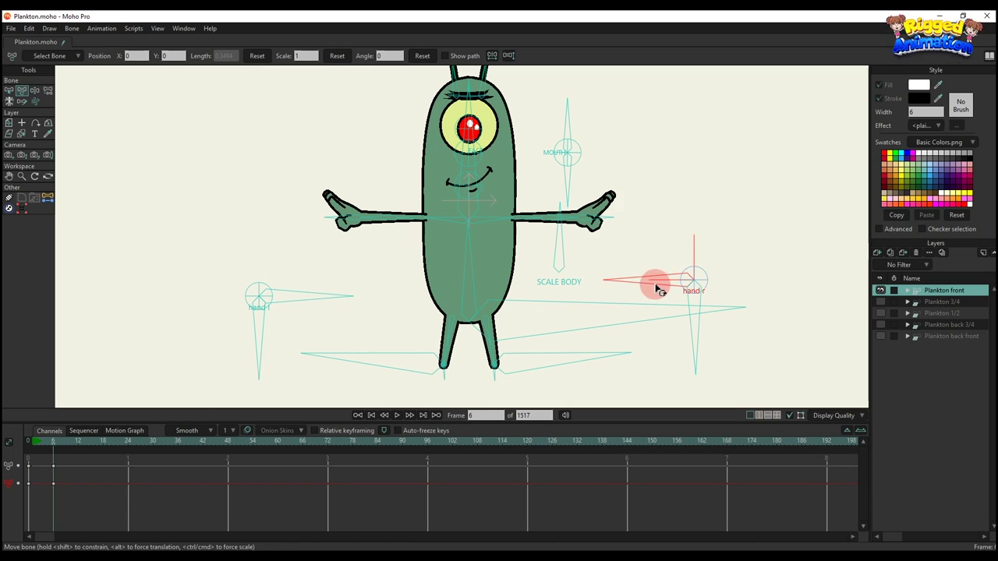
- Fold both forearms toward the body and rotate the lower hand l control bone to change that arm's layer order
{"action": "scroll", "coordinate": [557, 223], "scroll_direction": "up", "scroll_amount": 2}
{"action": "left_click_drag", "start_coordinate": [548, 217], "coordinate": [452, 319]}
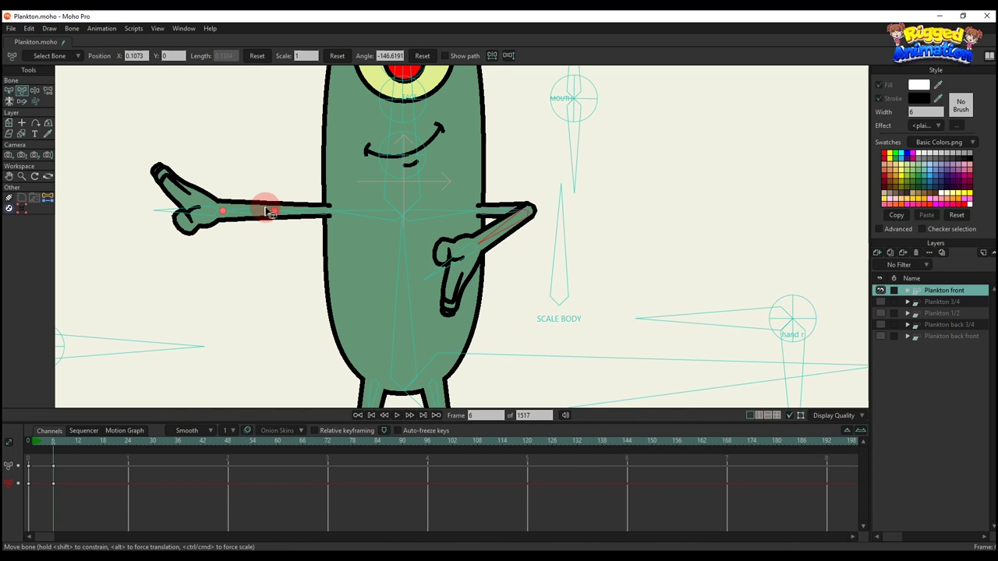
{"action": "left_click_drag", "start_coordinate": [263, 207], "coordinate": [345, 248]}
{"action": "scroll", "coordinate": [346, 242], "scroll_direction": "down", "scroll_amount": 2}
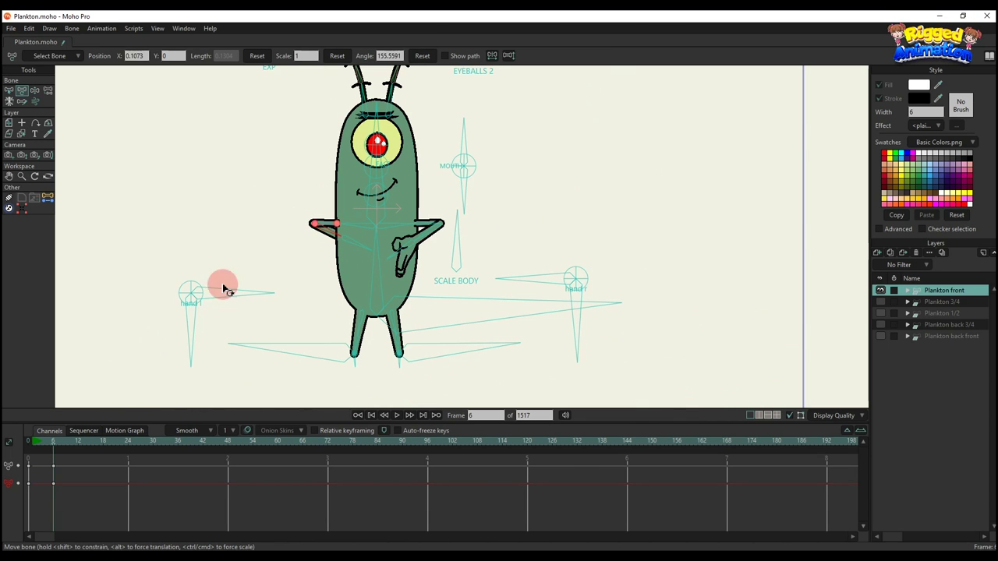
{"action": "left_click_drag", "start_coordinate": [223, 286], "coordinate": [104, 278]}
- Rotate the upper arm and forearm bones so both arms slope down and away from the body
{"action": "scroll", "coordinate": [337, 228], "scroll_direction": "up", "scroll_amount": 2}
{"action": "scroll", "coordinate": [335, 227], "scroll_direction": "up", "scroll_amount": 1}
{"action": "left_click_drag", "start_coordinate": [337, 212], "coordinate": [378, 257]}
{"action": "left_click_drag", "start_coordinate": [548, 217], "coordinate": [513, 251]}
{"action": "scroll", "coordinate": [512, 250], "scroll_direction": "down", "scroll_amount": 2}
{"action": "scroll", "coordinate": [493, 255], "scroll_direction": "up", "scroll_amount": 1}
{"action": "left_click_drag", "start_coordinate": [379, 252], "coordinate": [320, 269]}
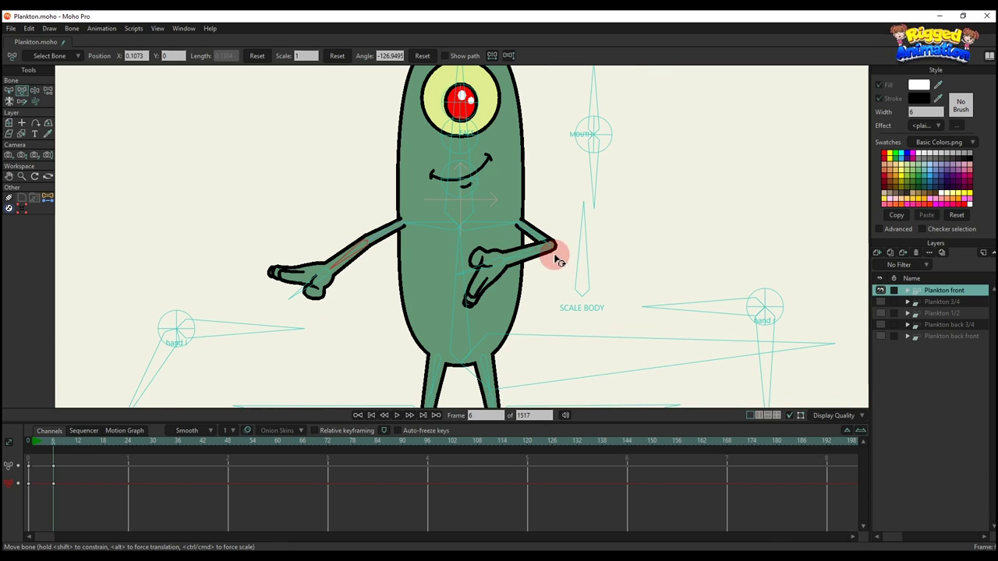
{"action": "left_click_drag", "start_coordinate": [561, 267], "coordinate": [590, 245]}
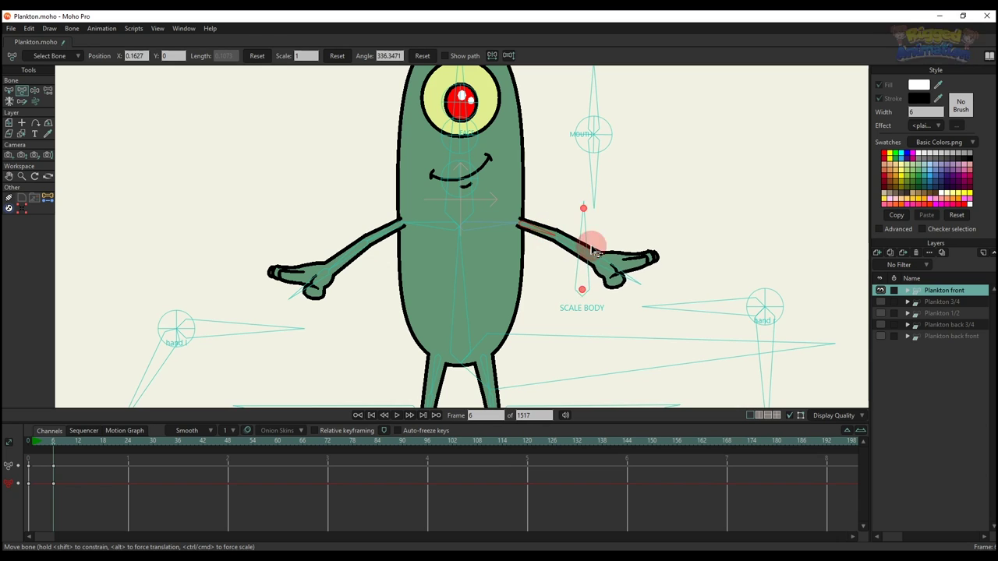
- Set the lower hand control bones to about 270° for hand l and 301° for hand r, and fold both forearms behind the body
{"action": "scroll", "coordinate": [696, 265], "scroll_direction": "down", "scroll_amount": 1}
{"action": "scroll", "coordinate": [696, 266], "scroll_direction": "down", "scroll_amount": 2}
{"action": "left_click", "coordinate": [143, 292]}
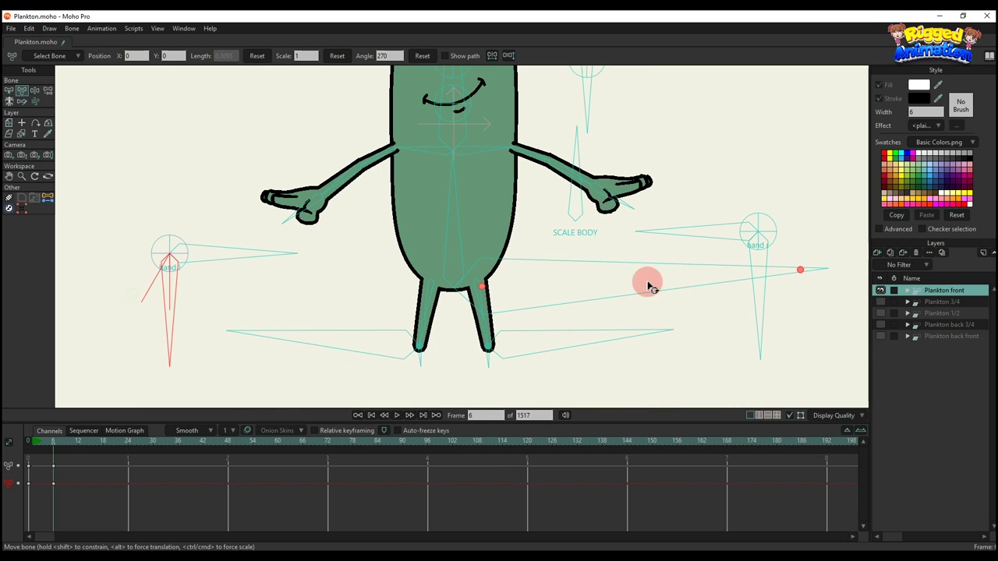
{"action": "left_click", "coordinate": [772, 310]}
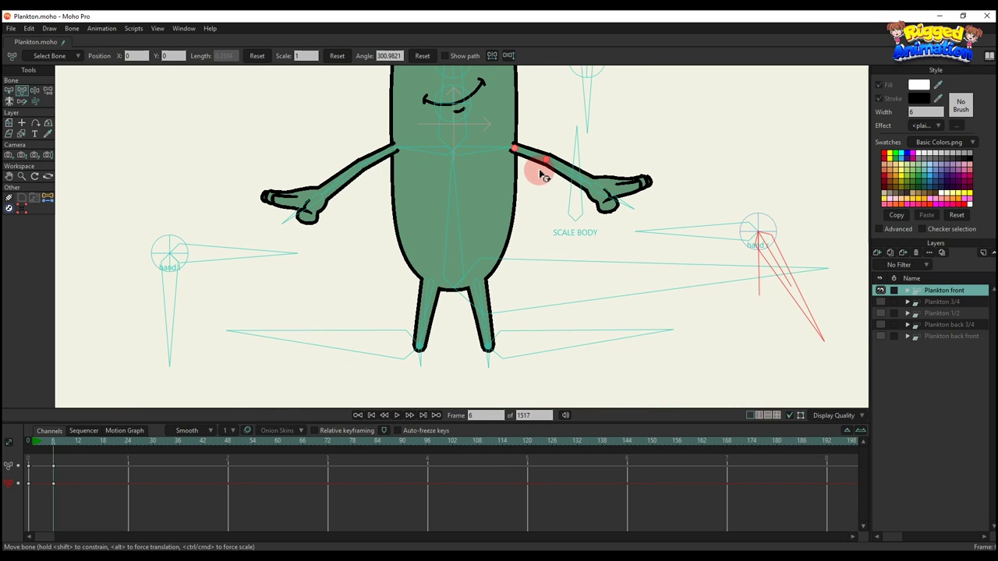
{"action": "scroll", "coordinate": [538, 166], "scroll_direction": "up", "scroll_amount": 1}
{"action": "left_click_drag", "start_coordinate": [548, 179], "coordinate": [483, 180]}
{"action": "left_click_drag", "start_coordinate": [308, 189], "coordinate": [397, 205]}
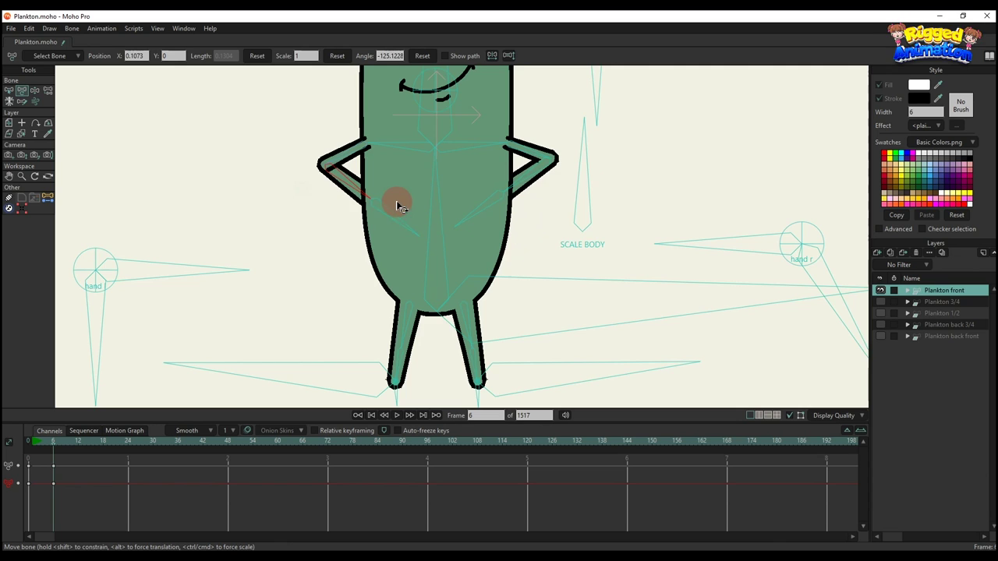
- Try the SCALE BODY control bone, and delete all test keyframes at frame 6
{"action": "scroll", "coordinate": [439, 216], "scroll_direction": "down", "scroll_amount": 2}
{"action": "scroll", "coordinate": [479, 251], "scroll_direction": "up", "scroll_amount": 1}
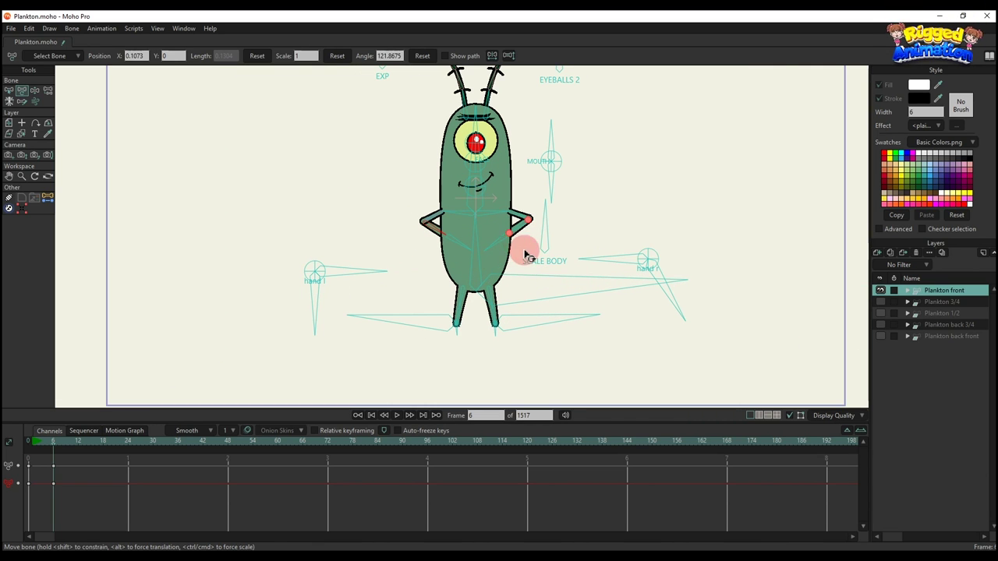
{"action": "left_click_drag", "start_coordinate": [551, 220], "coordinate": [560, 249]}
{"action": "scroll", "coordinate": [546, 252], "scroll_direction": "down", "scroll_amount": 2}
{"action": "left_click_drag", "start_coordinate": [32, 485], "coordinate": [78, 473]}
{"action": "key", "text": "Delete"}
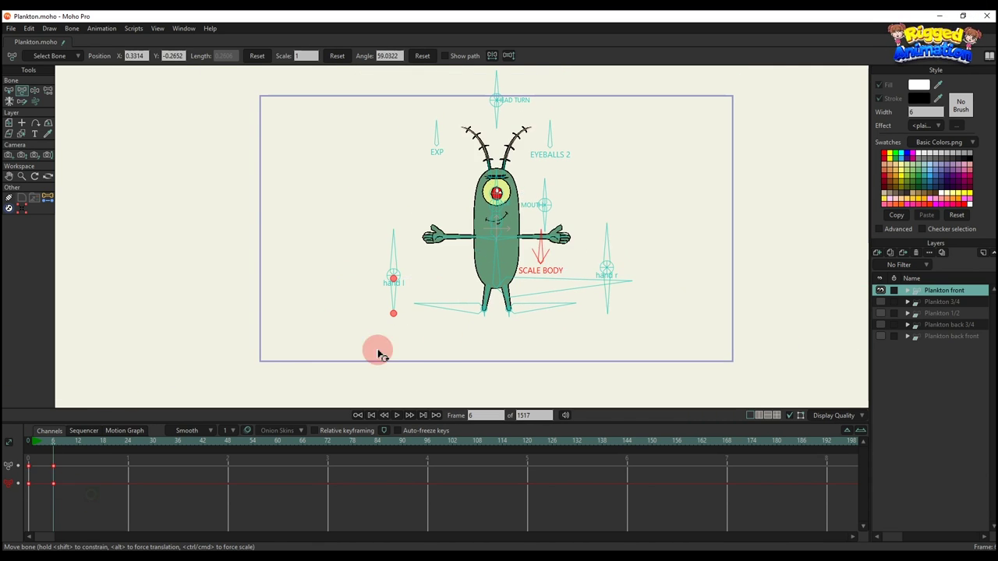
- Bend the legs into a crouch at frame 6 by moving the body down with the Manipulate Bones tool
{"action": "scroll", "coordinate": [524, 303], "scroll_direction": "up", "scroll_amount": 2}
{"action": "key", "text": "z"}
{"action": "left_click_drag", "start_coordinate": [528, 274], "coordinate": [539, 305]}
{"action": "scroll", "coordinate": [546, 299], "scroll_direction": "down", "scroll_amount": 2}
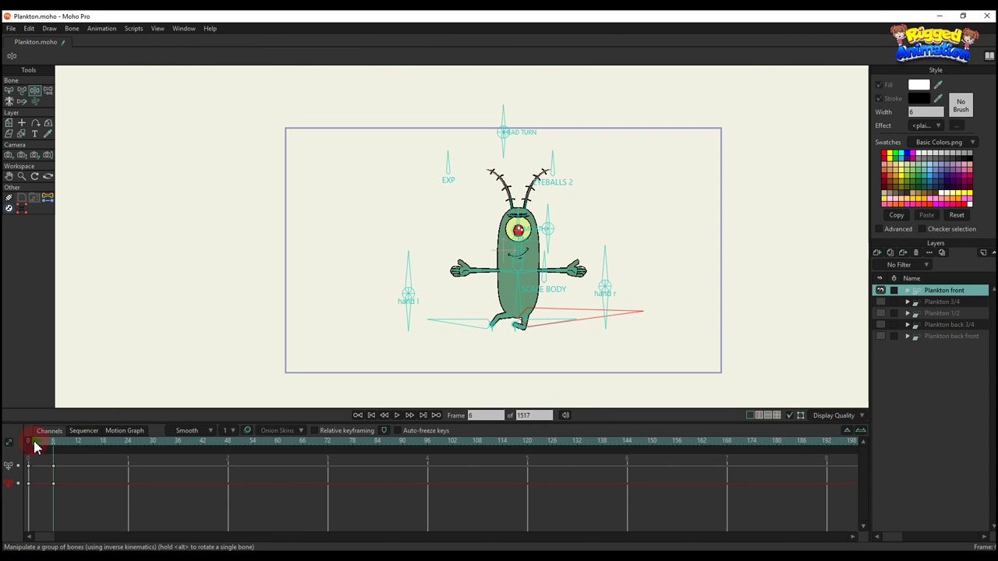
- Play back the crouch motion from the start of the timeline, and undo the pose
{"action": "left_click", "coordinate": [31, 445]}
{"action": "key", "text": "space"}
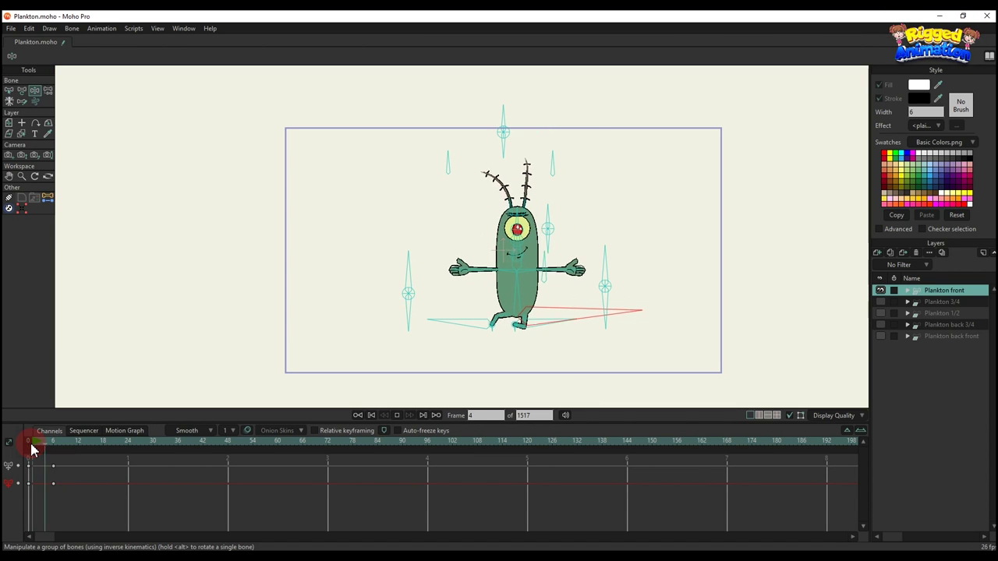
{"action": "key", "text": "ctrl+z"}
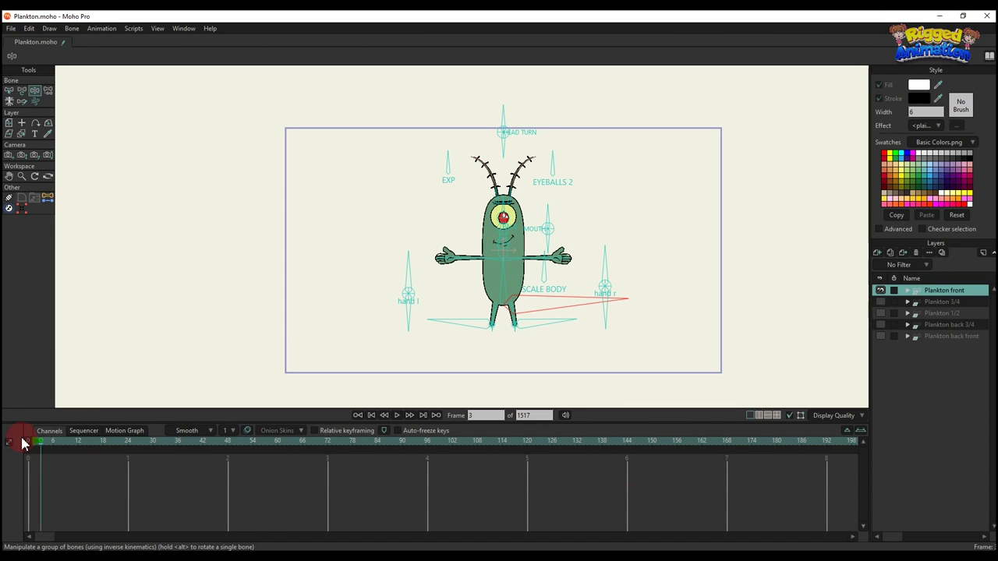
- Return to frame 0, hide the Plankton front layer, and show and select the Plankton 3/4 layer
{"action": "left_click", "coordinate": [24, 443]}
{"action": "left_click", "coordinate": [791, 322]}
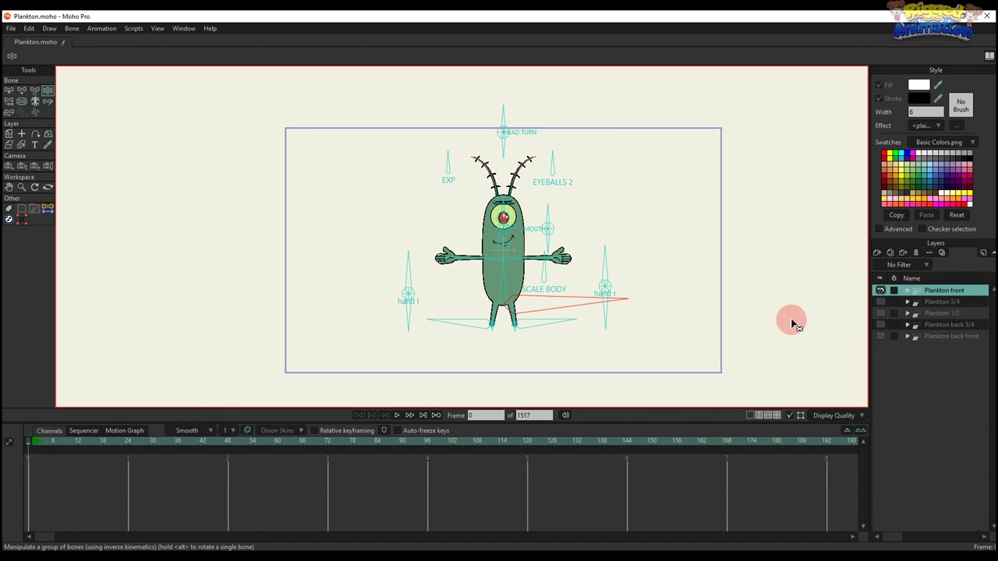
{"action": "left_click", "coordinate": [880, 291]}
{"action": "left_click", "coordinate": [881, 302]}
{"action": "left_click", "coordinate": [928, 302]}
{"action": "scroll", "coordinate": [472, 242], "scroll_direction": "up", "scroll_amount": 1}
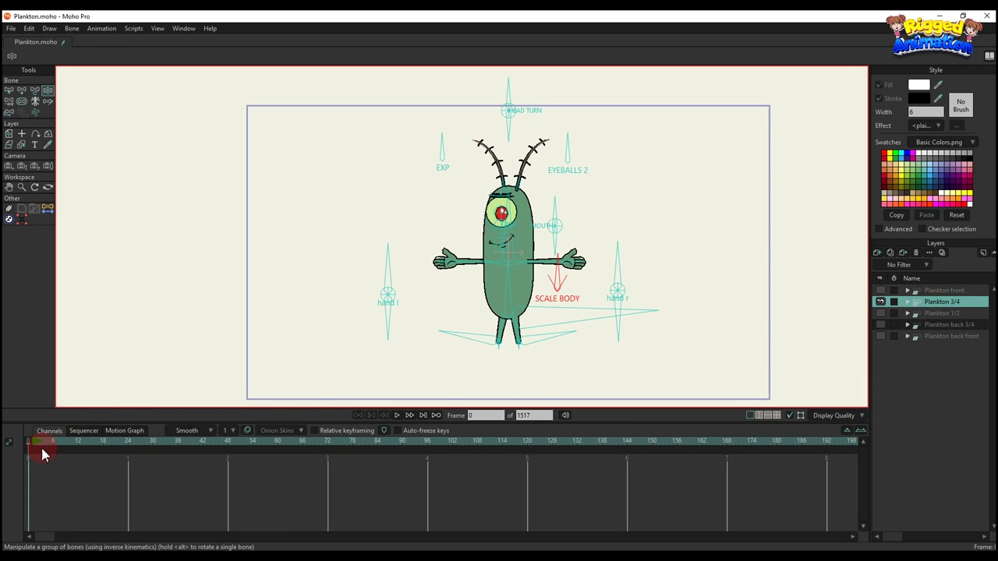
- At frame 4, try the HEAD TURN control bones of the 3/4 view with the Transform Bone tool
{"action": "left_click", "coordinate": [45, 443]}
{"action": "scroll", "coordinate": [499, 120], "scroll_direction": "up", "scroll_amount": 2}
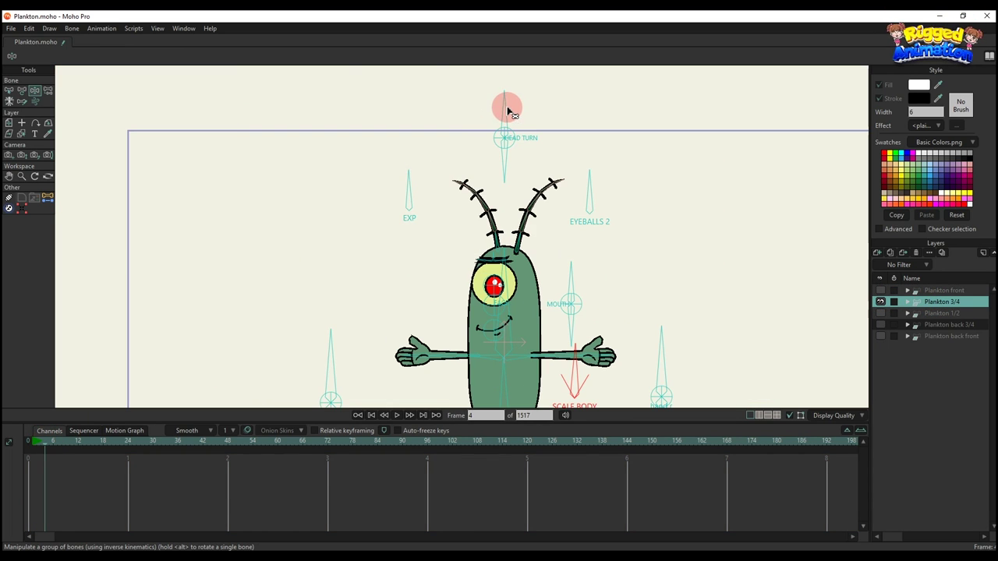
{"action": "key", "text": "t"}
{"action": "scroll", "coordinate": [508, 109], "scroll_direction": "up", "scroll_amount": 3}
{"action": "scroll", "coordinate": [502, 108], "scroll_direction": "down", "scroll_amount": 4}
{"action": "left_click_drag", "start_coordinate": [500, 104], "coordinate": [485, 76]}
{"action": "left_click", "coordinate": [429, 61]}
{"action": "left_click_drag", "start_coordinate": [502, 150], "coordinate": [560, 149]}
{"action": "left_click", "coordinate": [422, 61]}
- Try the EXP, EYEBALLS 2 and MOUTH control bones of the 3/4 view
{"action": "mouse_move", "coordinate": [421, 185]}
{"action": "left_mouse_down"}
{"action": "mouse_move", "coordinate": [397, 179]}
{"action": "mouse_move", "coordinate": [387, 201]}
{"action": "mouse_move", "coordinate": [433, 181]}
{"action": "left_mouse_up"}
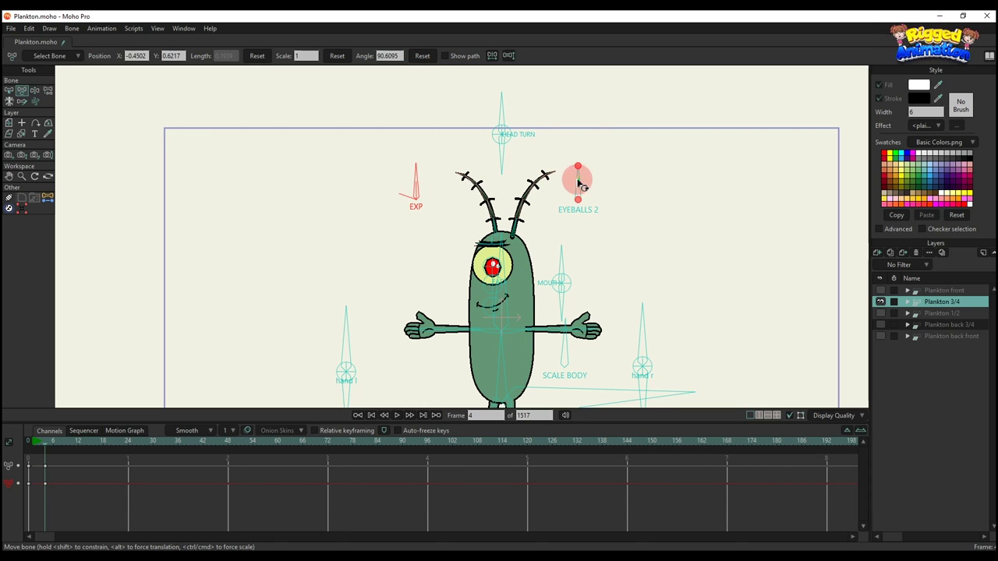
{"action": "left_click_drag", "start_coordinate": [578, 184], "coordinate": [608, 179]}
{"action": "scroll", "coordinate": [582, 206], "scroll_direction": "up", "scroll_amount": 2}
{"action": "left_click_drag", "start_coordinate": [576, 275], "coordinate": [546, 243]}
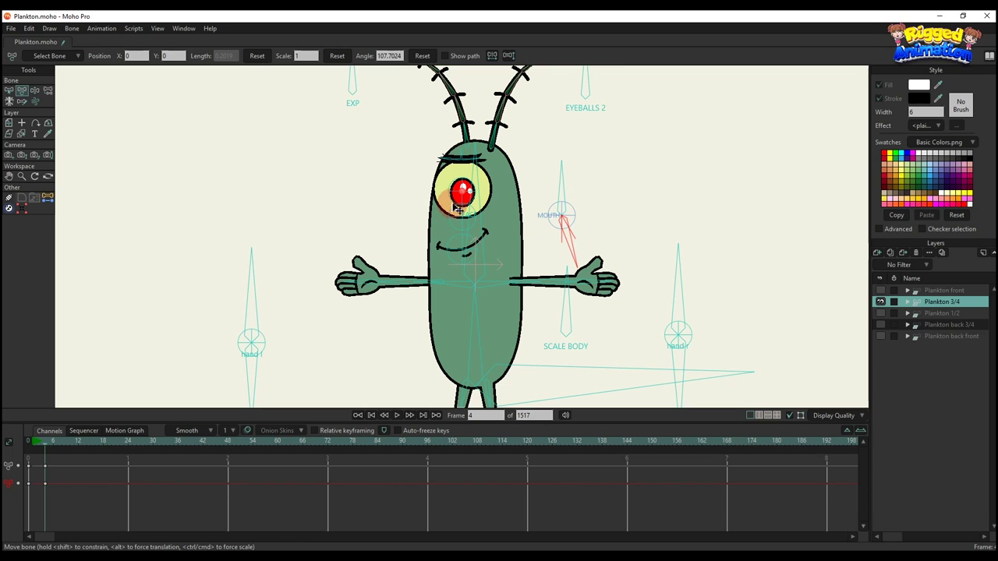
- Move the pupil, mouth and eyebrow bones on the face, and delete the test keyframes
{"action": "left_click_drag", "start_coordinate": [460, 209], "coordinate": [452, 166]}
{"action": "left_click", "coordinate": [470, 243]}
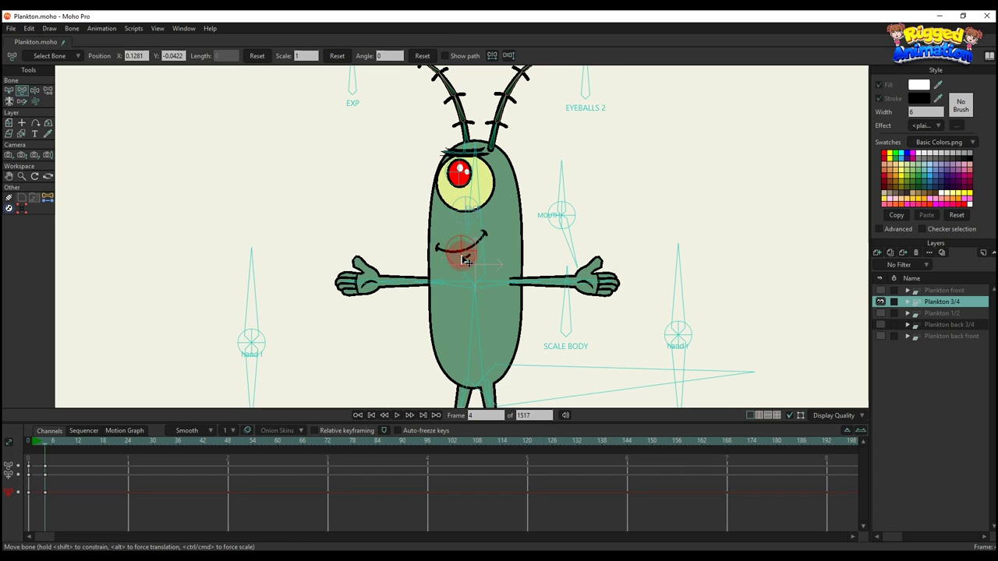
{"action": "left_click_drag", "start_coordinate": [462, 260], "coordinate": [473, 253]}
{"action": "scroll", "coordinate": [462, 151], "scroll_direction": "up", "scroll_amount": 2}
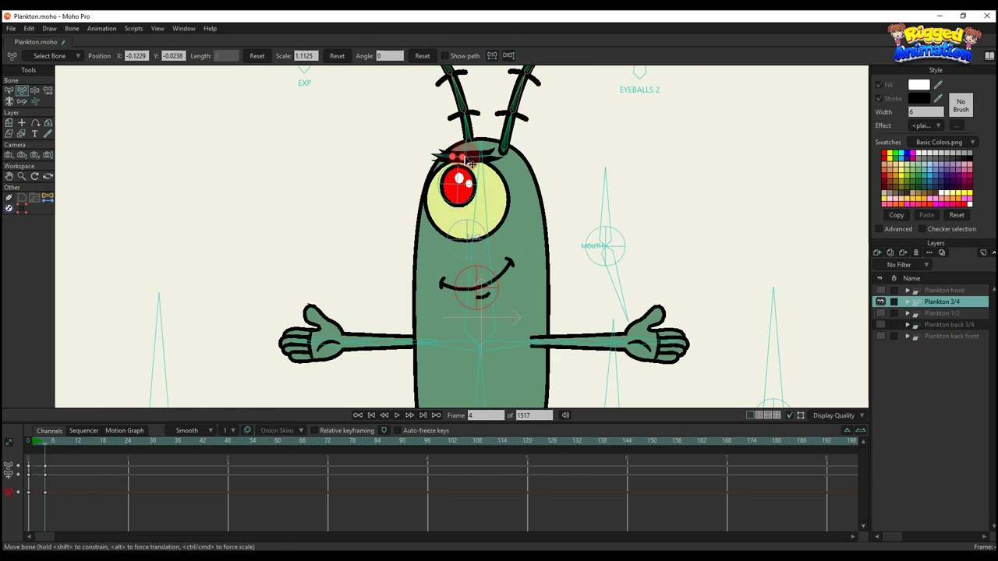
{"action": "left_click_drag", "start_coordinate": [442, 147], "coordinate": [464, 154]}
{"action": "scroll", "coordinate": [208, 337], "scroll_direction": "down", "scroll_amount": 2}
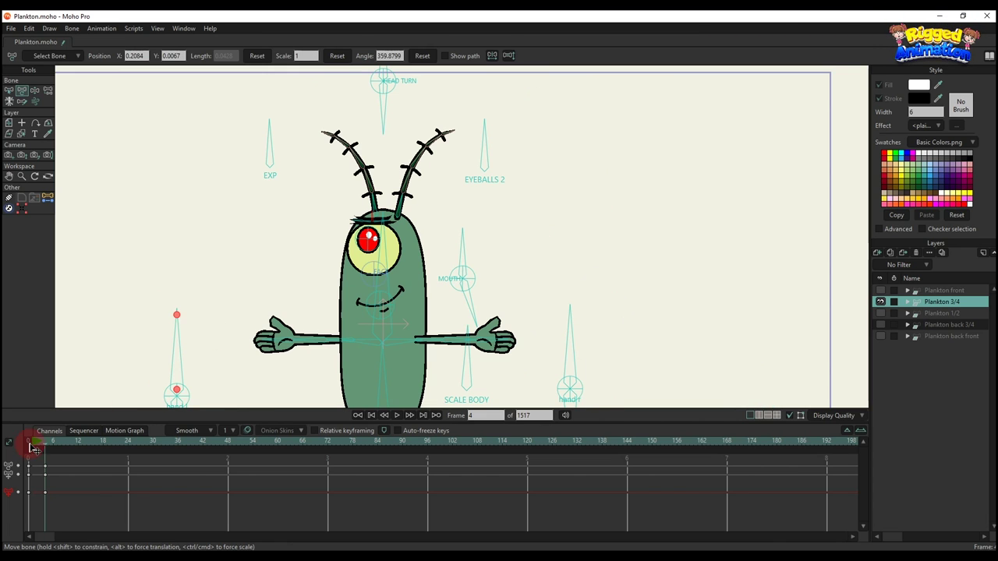
{"action": "key", "text": "Delete"}
- Change both hand shapes by rotating the hand l and hand r control bones at frame 4
{"action": "left_click_drag", "start_coordinate": [231, 324], "coordinate": [262, 252]}
{"action": "left_click_drag", "start_coordinate": [212, 273], "coordinate": [249, 335]}
{"action": "left_click_drag", "start_coordinate": [417, 280], "coordinate": [425, 225]}
{"action": "left_click_drag", "start_coordinate": [610, 215], "coordinate": [537, 280]}
{"action": "scroll", "coordinate": [503, 238], "scroll_direction": "down", "scroll_amount": 1}
{"action": "scroll", "coordinate": [503, 240], "scroll_direction": "up", "scroll_amount": 1}
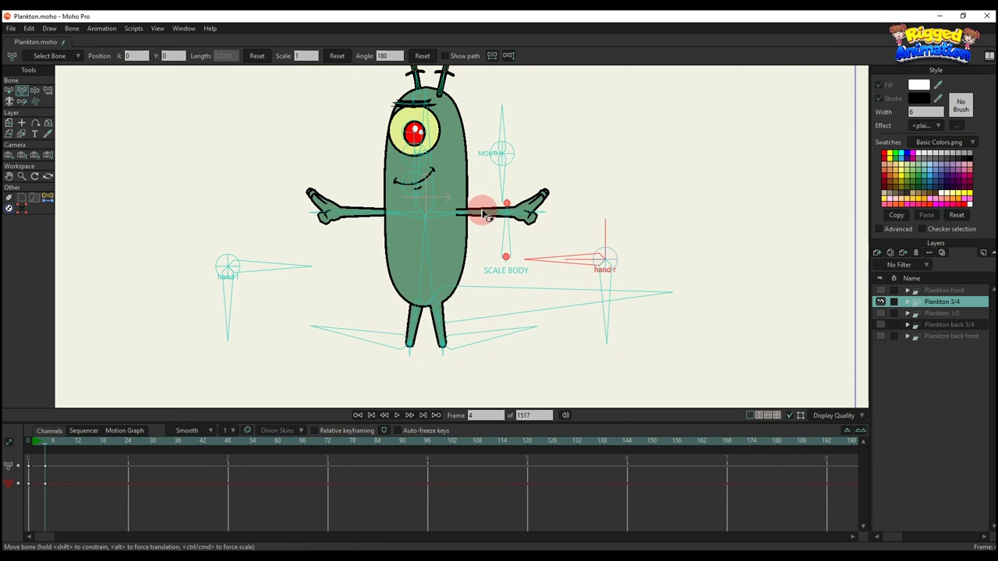
- Fold both forearms in front of the body, and rotate the lower hand l control bone
{"action": "left_click_drag", "start_coordinate": [486, 213], "coordinate": [416, 236]}
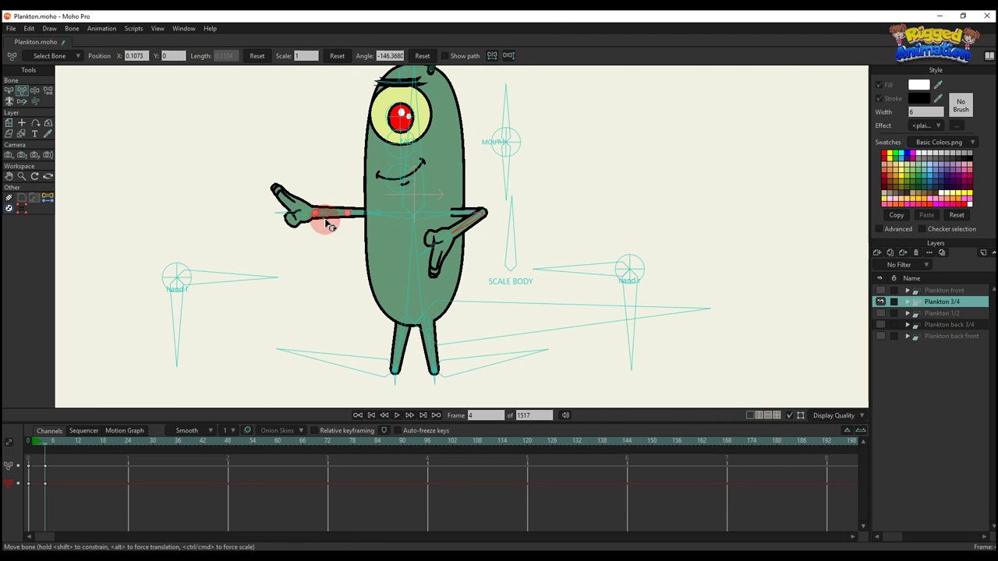
{"action": "left_click_drag", "start_coordinate": [327, 224], "coordinate": [399, 250]}
{"action": "left_click_drag", "start_coordinate": [221, 319], "coordinate": [113, 281]}
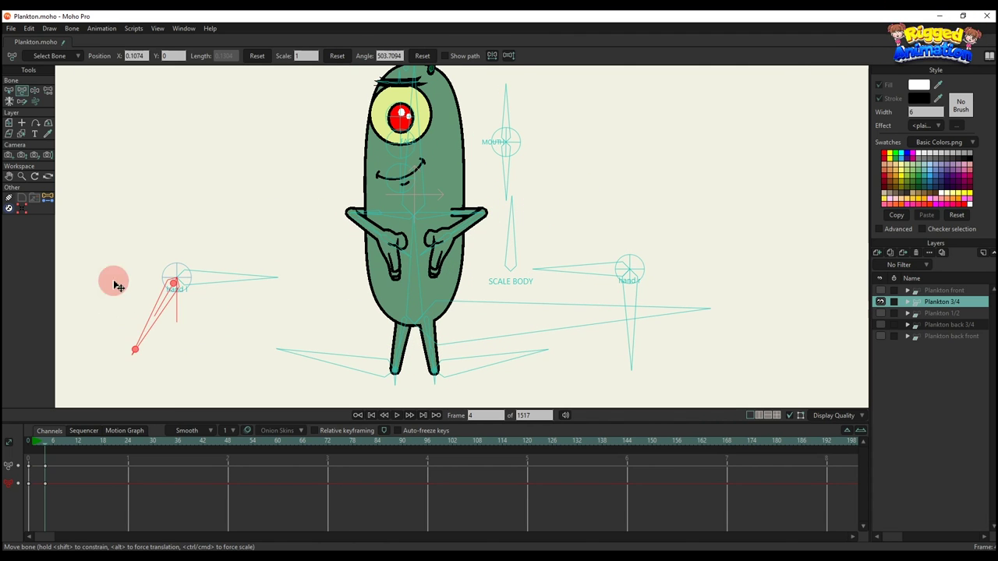
{"action": "scroll", "coordinate": [371, 237], "scroll_direction": "up", "scroll_amount": 1}
- Adjust both upper arms downward and swing the forearms back out to the sides
{"action": "left_click_drag", "start_coordinate": [360, 211], "coordinate": [365, 219]}
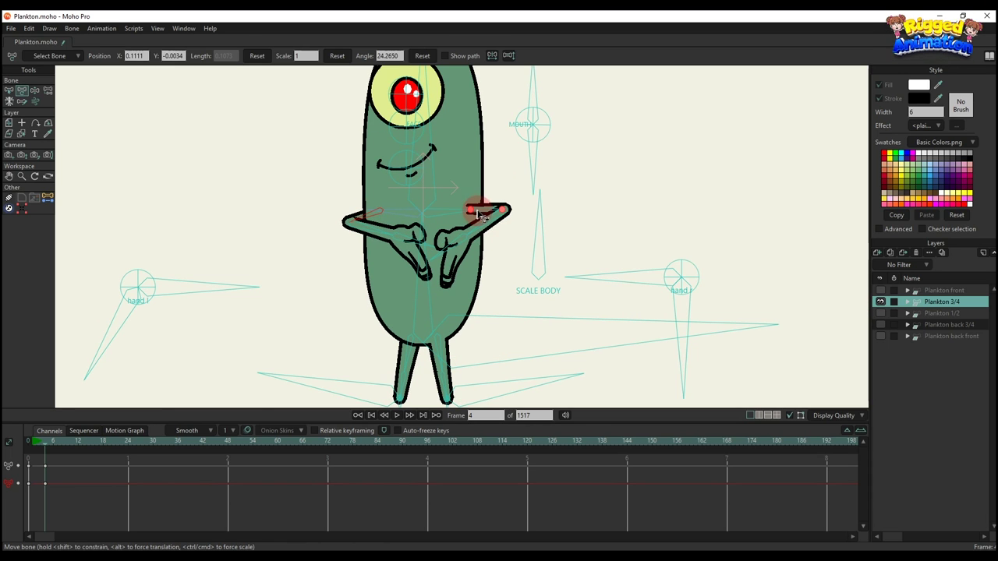
{"action": "left_click_drag", "start_coordinate": [479, 215], "coordinate": [481, 220]}
{"action": "left_click_drag", "start_coordinate": [387, 236], "coordinate": [327, 240]}
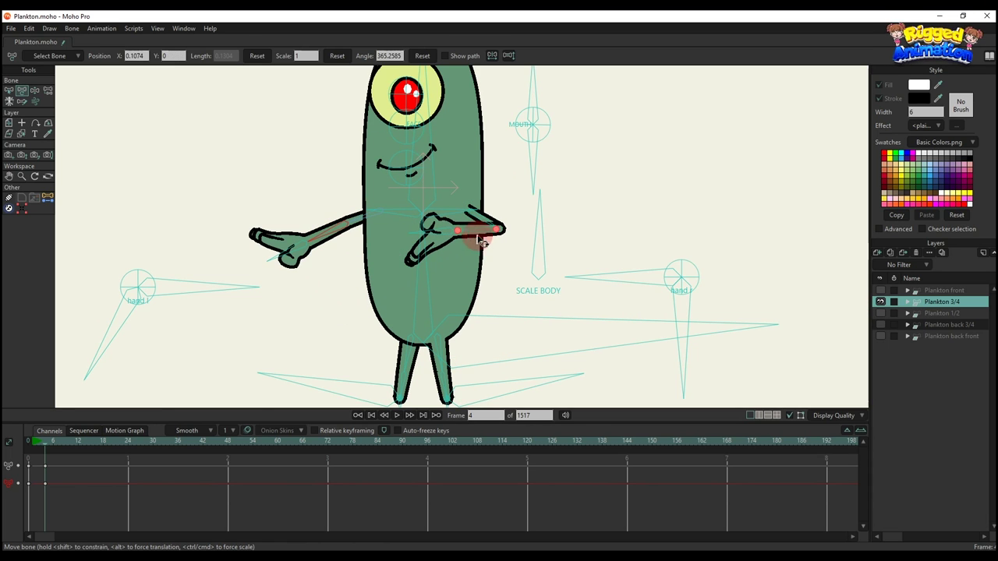
{"action": "left_click_drag", "start_coordinate": [477, 239], "coordinate": [547, 243]}
{"action": "scroll", "coordinate": [293, 256], "scroll_direction": "down", "scroll_amount": 2}
{"action": "scroll", "coordinate": [470, 248], "scroll_direction": "up", "scroll_amount": 1}
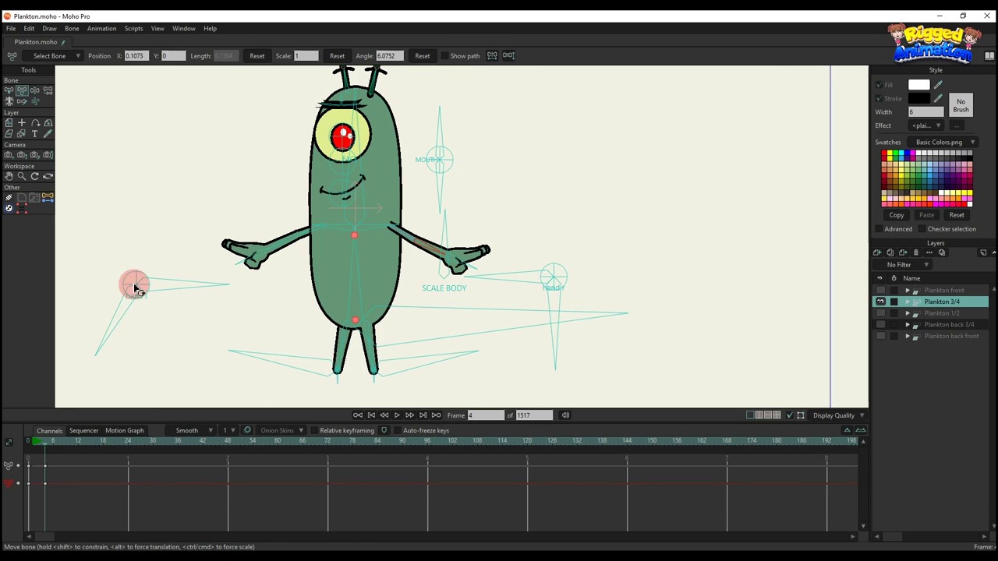
- Rotate the lower hand l and hand r control bones, and fold both forearms behind the body
{"action": "left_click_drag", "start_coordinate": [114, 321], "coordinate": [227, 336]}
{"action": "left_click_drag", "start_coordinate": [550, 342], "coordinate": [675, 270]}
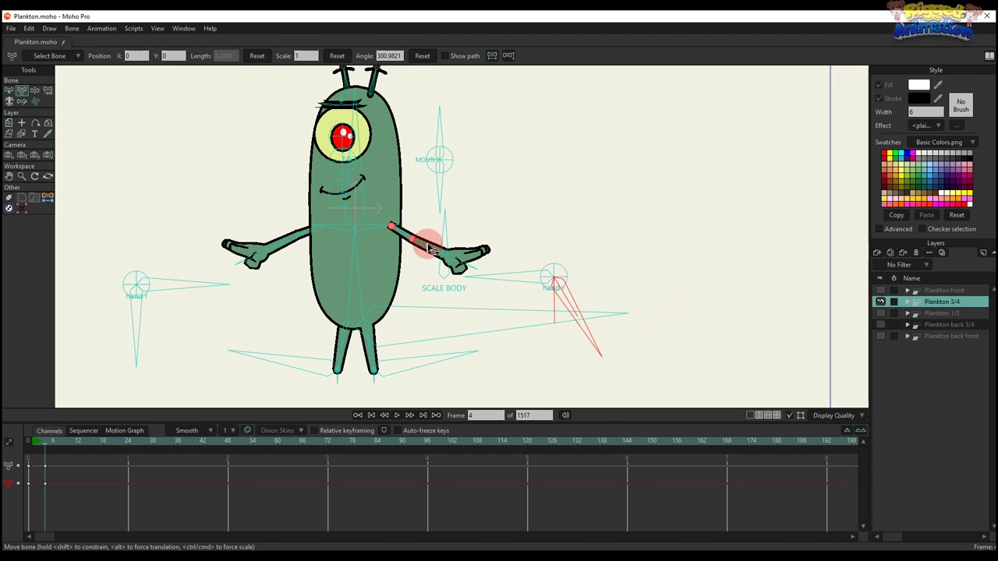
{"action": "left_click_drag", "start_coordinate": [428, 248], "coordinate": [383, 268]}
{"action": "left_click_drag", "start_coordinate": [302, 245], "coordinate": [334, 266]}
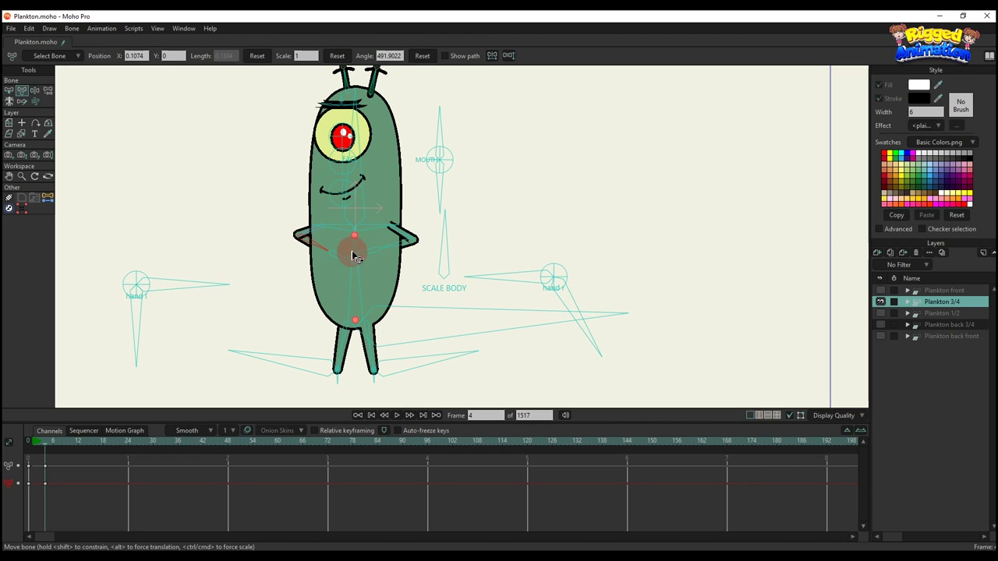
{"action": "scroll", "coordinate": [360, 258], "scroll_direction": "down", "scroll_amount": 2}
{"action": "scroll", "coordinate": [417, 256], "scroll_direction": "up", "scroll_amount": 1}
- Try the SCALE BODY control bone of the 3/4 view, and delete all test keyframes
{"action": "mouse_move", "coordinate": [418, 254]}
{"action": "left_mouse_down"}
{"action": "mouse_move", "coordinate": [473, 279]}
{"action": "mouse_move", "coordinate": [416, 257]}
{"action": "left_mouse_up"}
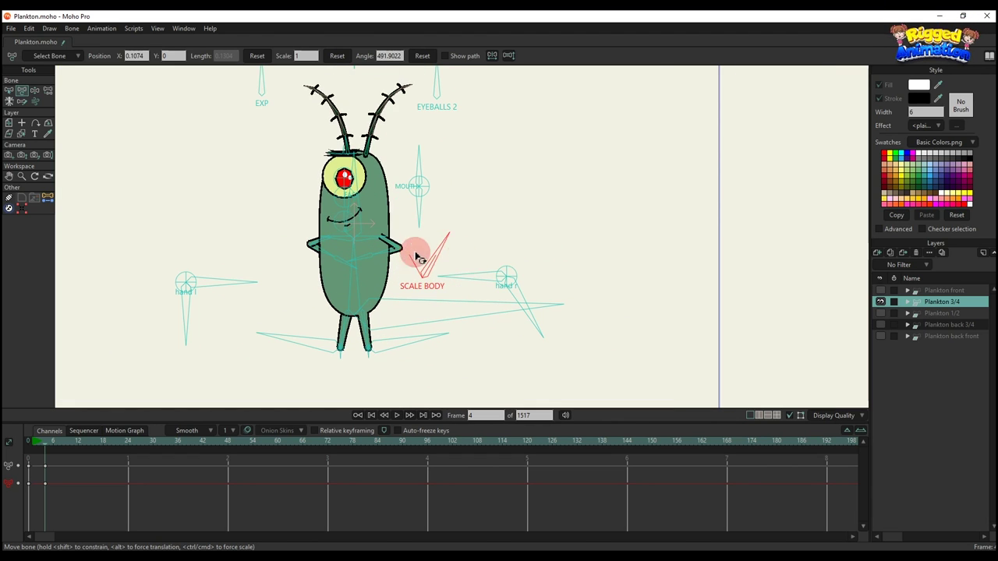
{"action": "left_click_drag", "start_coordinate": [125, 503], "coordinate": [20, 358]}
{"action": "key", "text": "Delete"}
- Bend the legs at frame 4 by moving the body down and sideways with the Manipulate Bones tool
{"action": "scroll", "coordinate": [397, 313], "scroll_direction": "down", "scroll_amount": 2}
{"action": "left_click_drag", "start_coordinate": [397, 316], "coordinate": [272, 372]}
{"action": "key", "text": "z"}
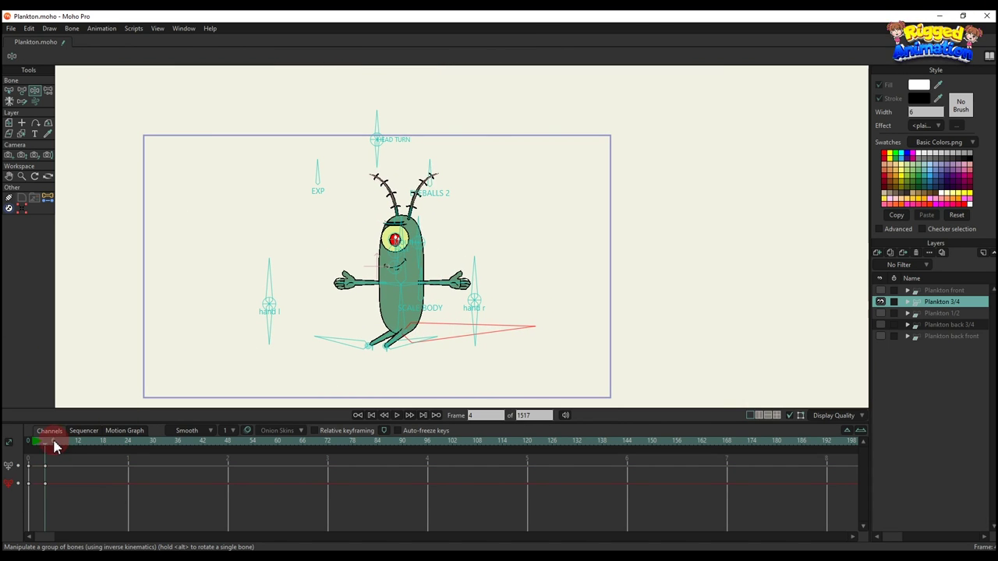
- Play back the leg-bending motion from the start of the timeline, and undo the pose
{"action": "left_click", "coordinate": [36, 443]}
{"action": "key", "text": "space"}
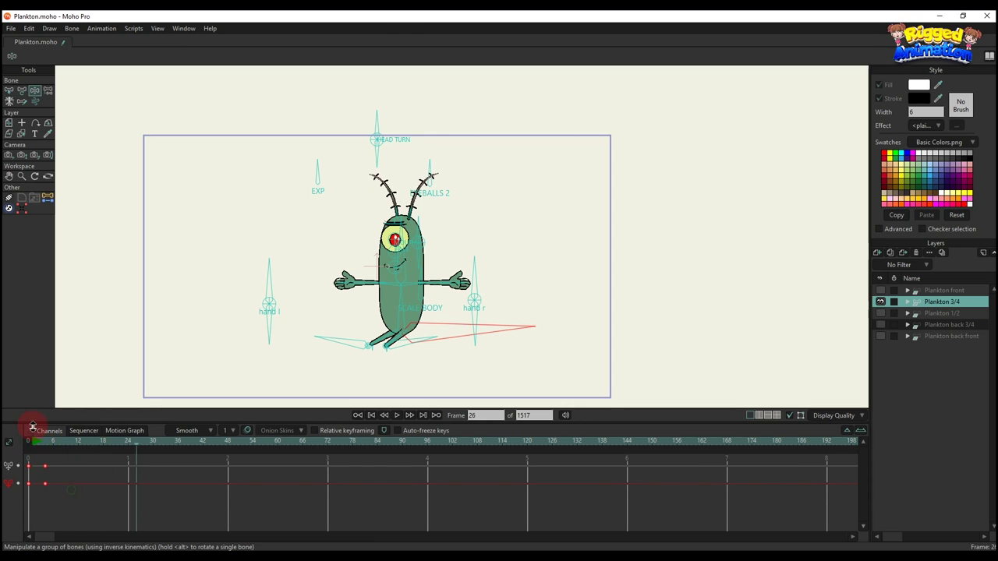
{"action": "key", "text": "ctrl+z"}
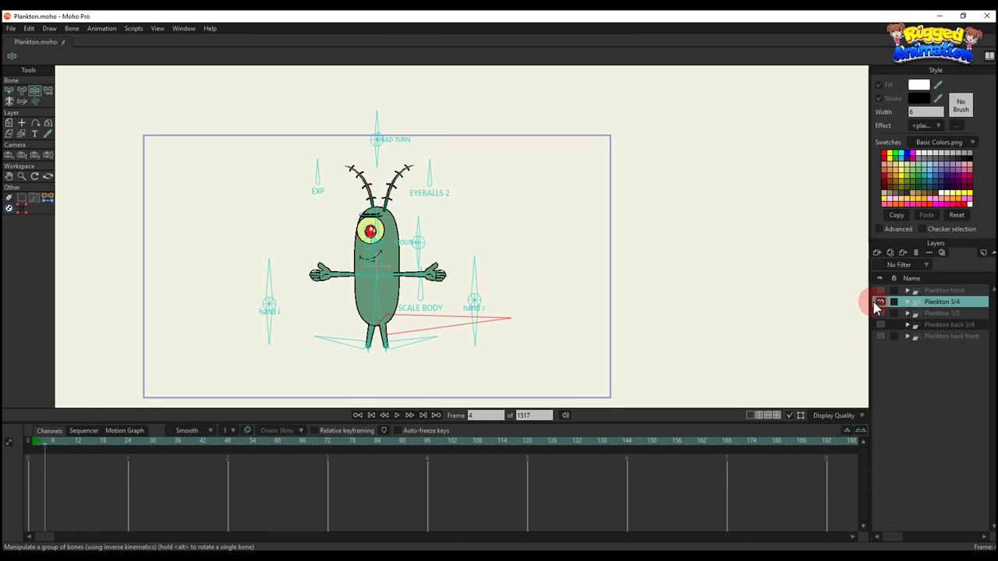
- Hide the Plankton 3/4 layer, and show and select the Plankton 1/2 layer
{"action": "left_click", "coordinate": [880, 313]}
{"action": "left_click", "coordinate": [931, 314]}
{"action": "scroll", "coordinate": [374, 271], "scroll_direction": "up", "scroll_amount": 3}
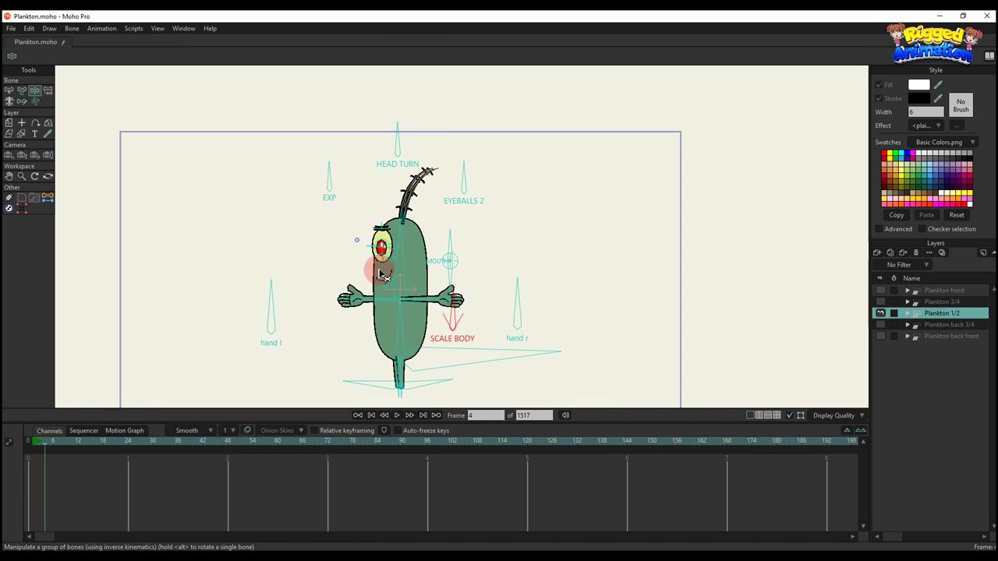
- Try the HEAD TURN, EXP and EYEBALLS 2 control bones of the side view with the Transform Bone tool
{"action": "key", "text": "t"}
{"action": "left_click_drag", "start_coordinate": [387, 134], "coordinate": [444, 167]}
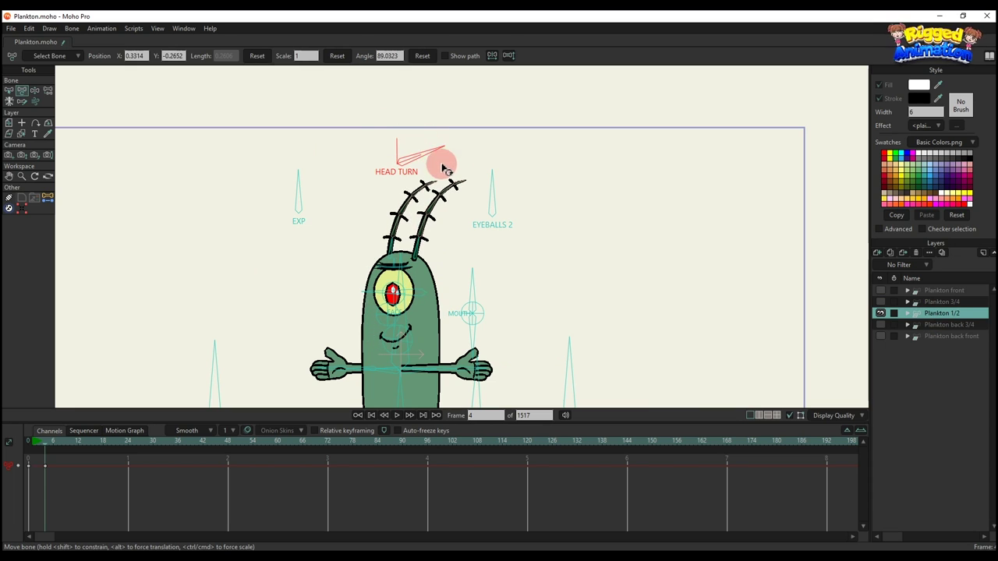
{"action": "left_click_drag", "start_coordinate": [366, 127], "coordinate": [396, 135]}
{"action": "mouse_move", "coordinate": [315, 188]}
{"action": "left_mouse_down"}
{"action": "mouse_move", "coordinate": [289, 189]}
{"action": "mouse_move", "coordinate": [269, 210]}
{"action": "mouse_move", "coordinate": [306, 184]}
{"action": "left_mouse_up"}
{"action": "left_click_drag", "start_coordinate": [490, 204], "coordinate": [485, 146]}
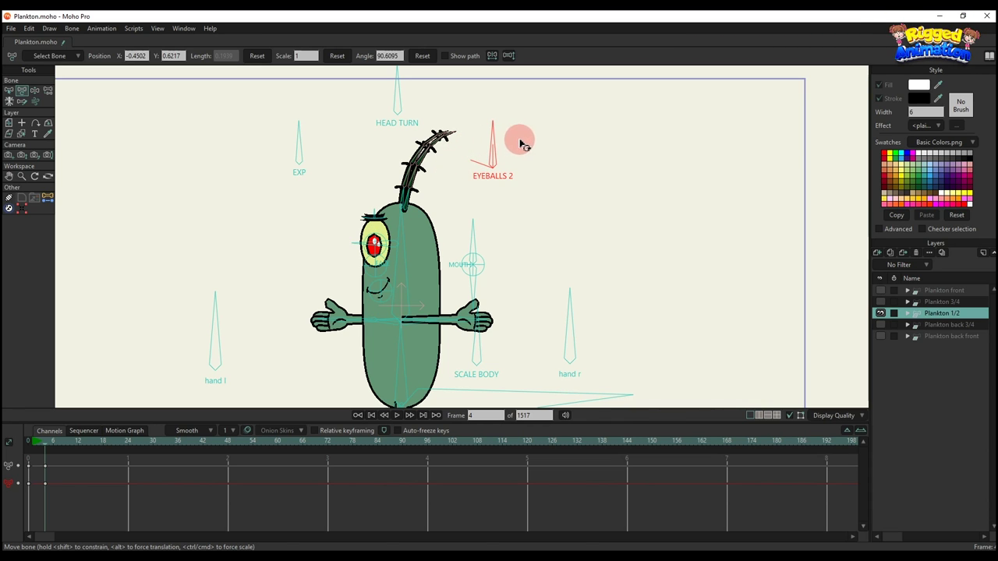
- Try the upper and lower MOUTH control bones of the side view to cycle through the mouth shapes
{"action": "left_click", "coordinate": [476, 228]}
{"action": "left_click_drag", "start_coordinate": [497, 194], "coordinate": [504, 151]}
{"action": "scroll", "coordinate": [500, 152], "scroll_direction": "up", "scroll_amount": 1}
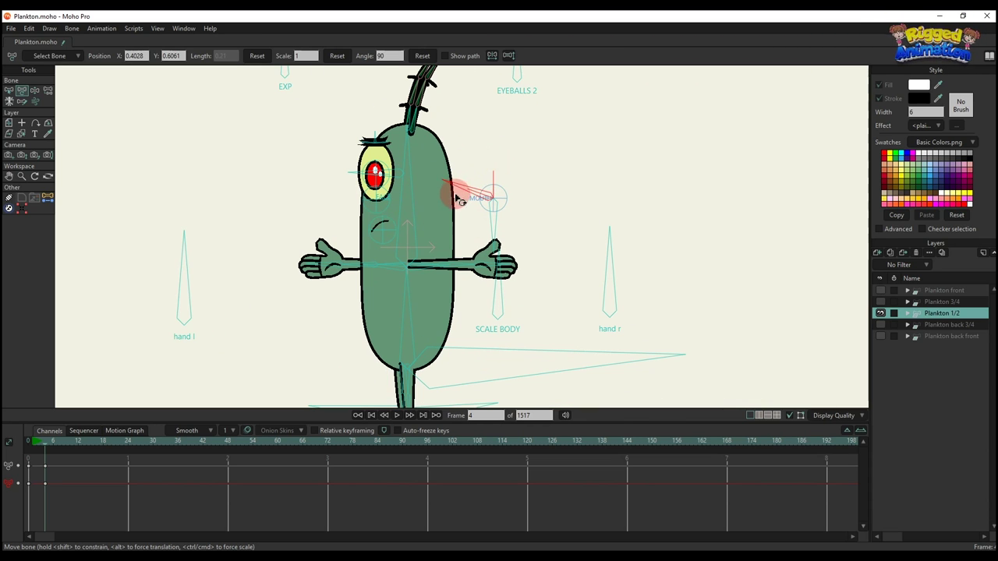
{"action": "left_click_drag", "start_coordinate": [460, 191], "coordinate": [489, 170]}
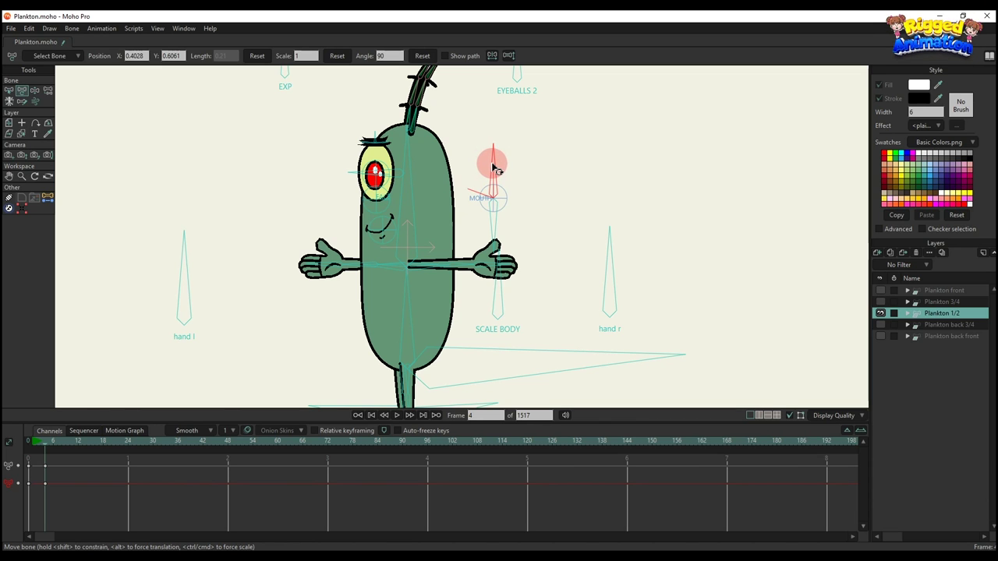
{"action": "key", "text": "space"}
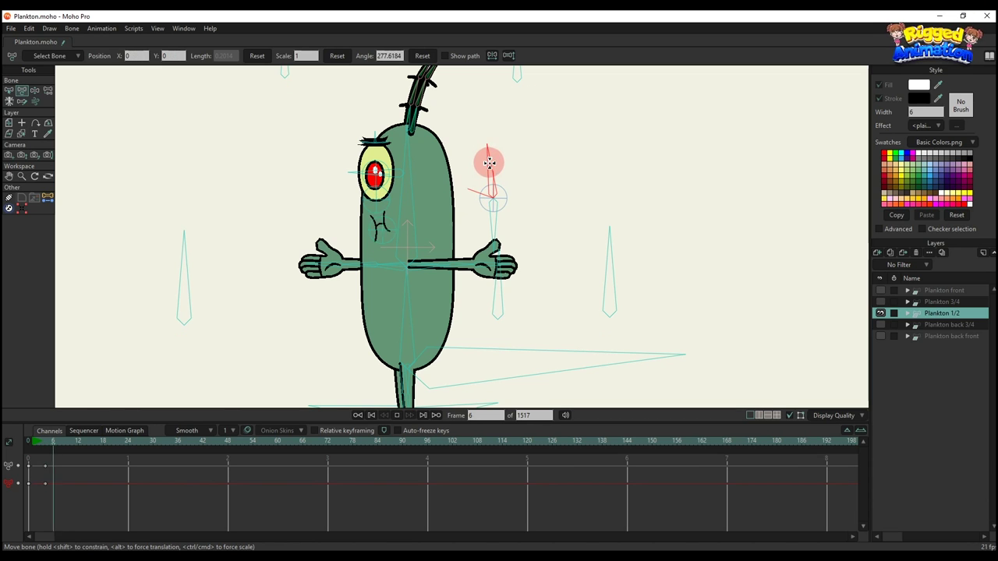
{"action": "left_click_drag", "start_coordinate": [494, 168], "coordinate": [502, 221]}
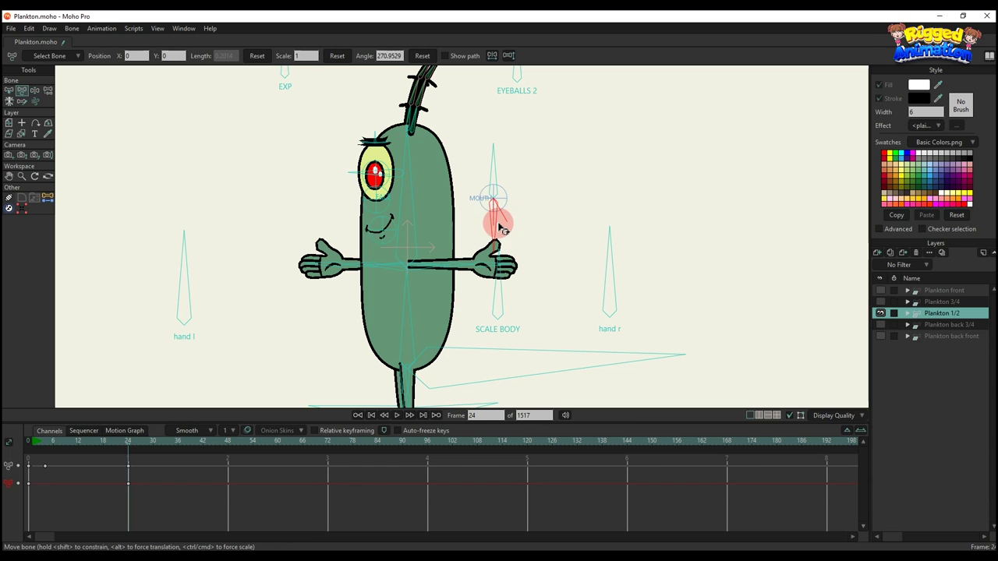
{"action": "scroll", "coordinate": [399, 222], "scroll_direction": "down", "scroll_amount": 2}
{"action": "scroll", "coordinate": [391, 191], "scroll_direction": "up", "scroll_amount": 3}
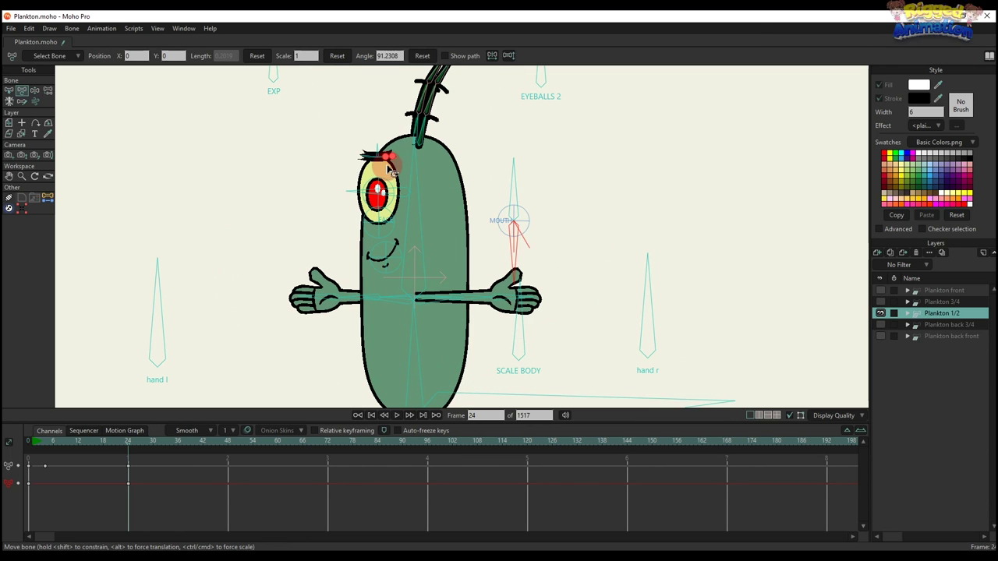
- Move the pupil and bend the eyebrow with their bones at frame 24, and delete the test keyframes
{"action": "scroll", "coordinate": [387, 185], "scroll_direction": "down", "scroll_amount": 2}
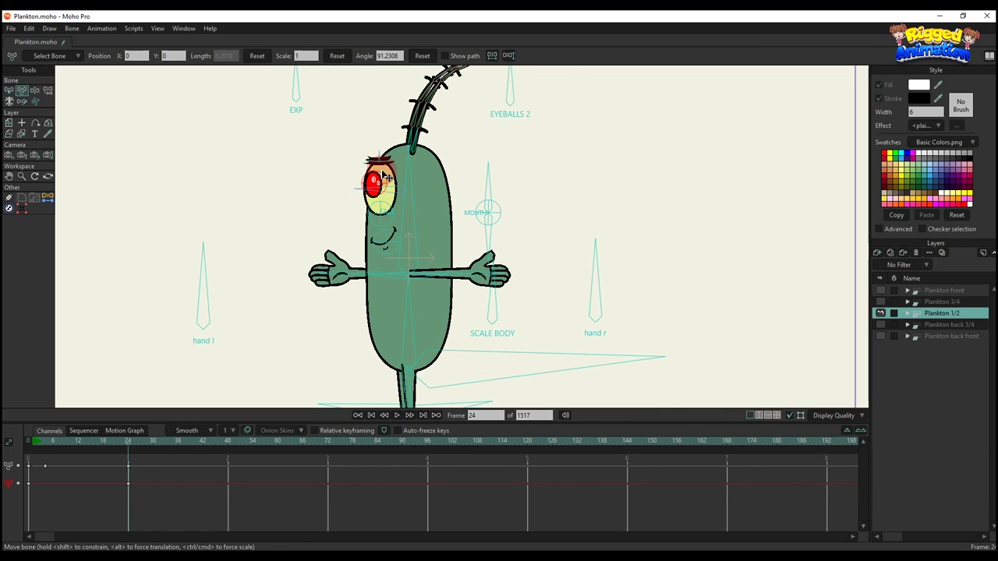
{"action": "scroll", "coordinate": [388, 177], "scroll_direction": "up", "scroll_amount": 5}
{"action": "mouse_move", "coordinate": [379, 156]}
{"action": "left_mouse_down"}
{"action": "mouse_move", "coordinate": [373, 124]}
{"action": "mouse_move", "coordinate": [368, 147]}
{"action": "mouse_move", "coordinate": [430, 140]}
{"action": "mouse_move", "coordinate": [377, 153]}
{"action": "left_mouse_up"}
{"action": "scroll", "coordinate": [374, 132], "scroll_direction": "down", "scroll_amount": 4}
{"action": "scroll", "coordinate": [372, 121], "scroll_direction": "up", "scroll_amount": 5}
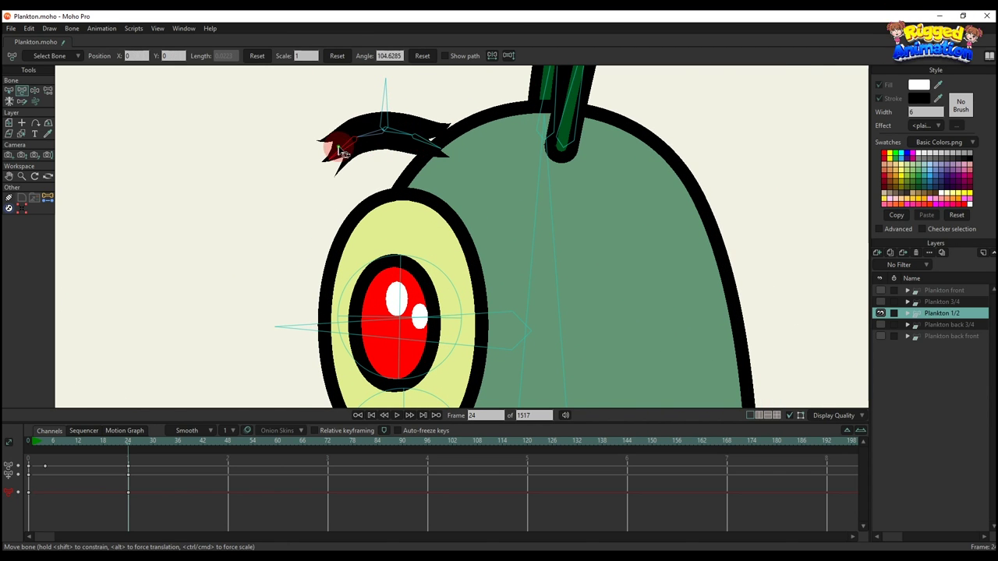
{"action": "scroll", "coordinate": [337, 148], "scroll_direction": "down", "scroll_amount": 4}
{"action": "left_click_drag", "start_coordinate": [162, 509], "coordinate": [5, 368]}
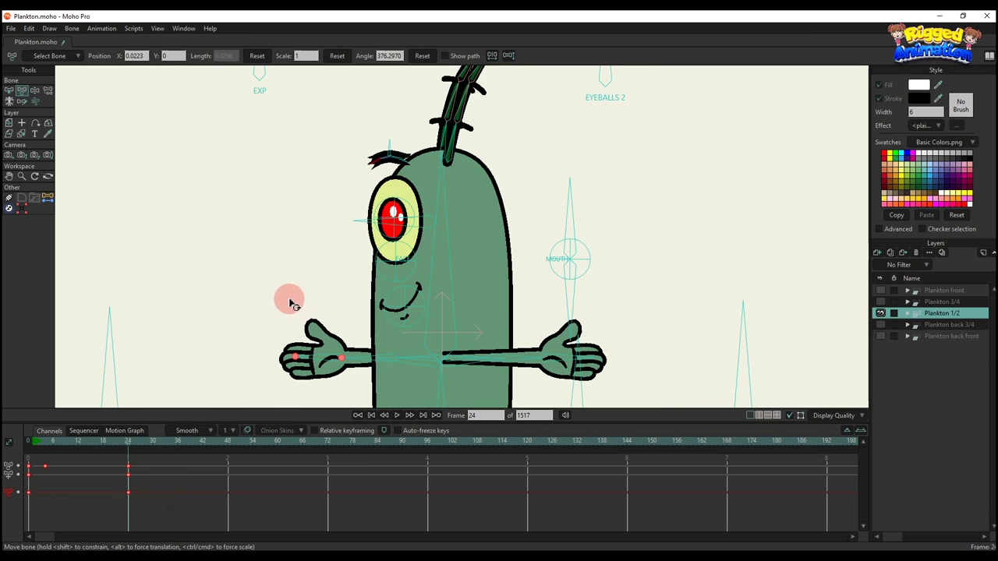
{"action": "key", "text": "Delete"}
- Try moving the mouth bone on the side-view face, and delete the resulting keyframes
{"action": "scroll", "coordinate": [338, 290], "scroll_direction": "down", "scroll_amount": 5}
{"action": "scroll", "coordinate": [390, 287], "scroll_direction": "up", "scroll_amount": 4}
{"action": "left_click_drag", "start_coordinate": [392, 286], "coordinate": [380, 237]}
{"action": "scroll", "coordinate": [380, 237], "scroll_direction": "down", "scroll_amount": 4}
{"action": "left_click_drag", "start_coordinate": [140, 509], "coordinate": [6, 437]}
{"action": "key", "text": "Delete"}
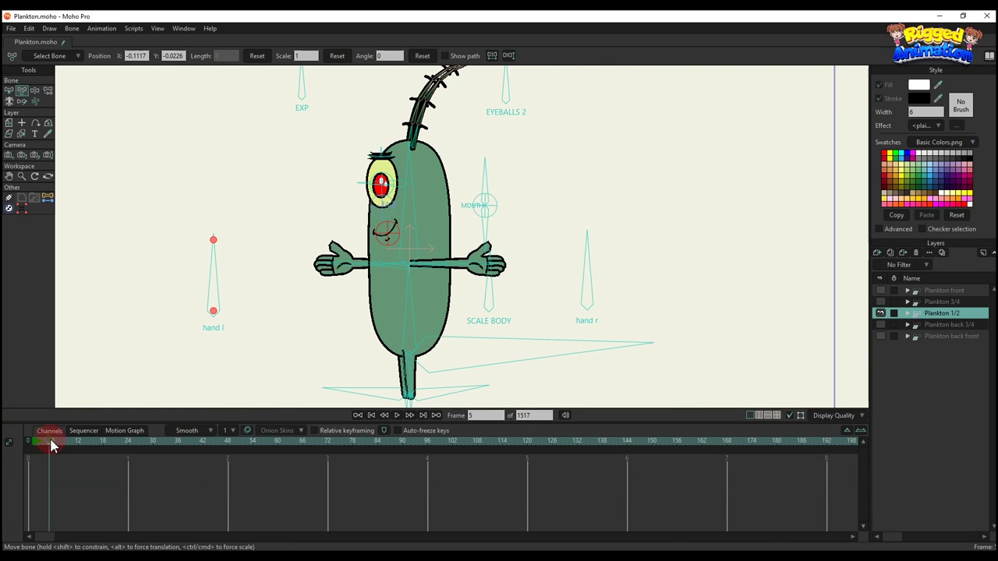
- At frame 5, change both hand shapes of the side view by rotating the hand l and hand r control bones
{"action": "left_click_drag", "start_coordinate": [211, 234], "coordinate": [248, 298]}
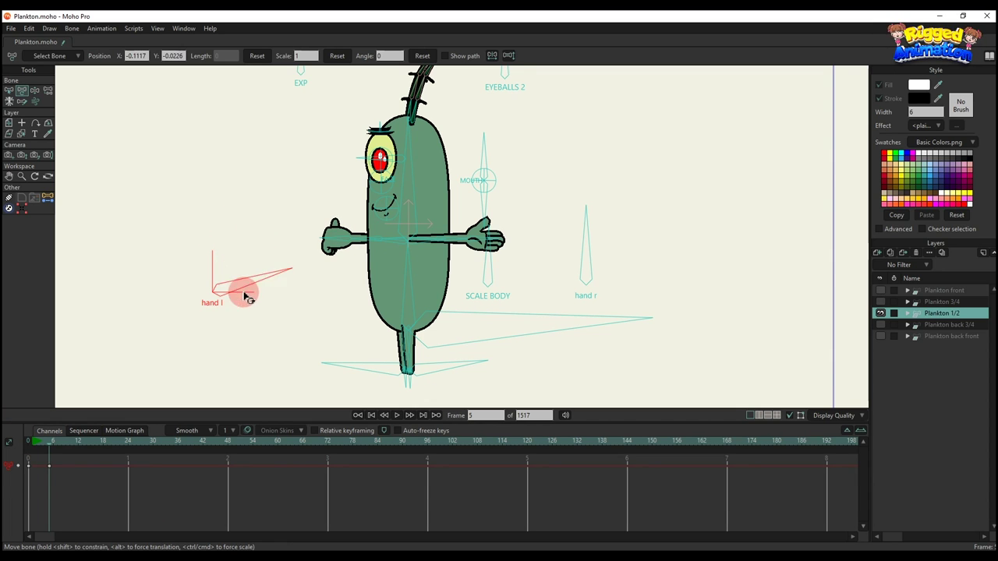
{"action": "left_click_drag", "start_coordinate": [554, 243], "coordinate": [538, 303]}
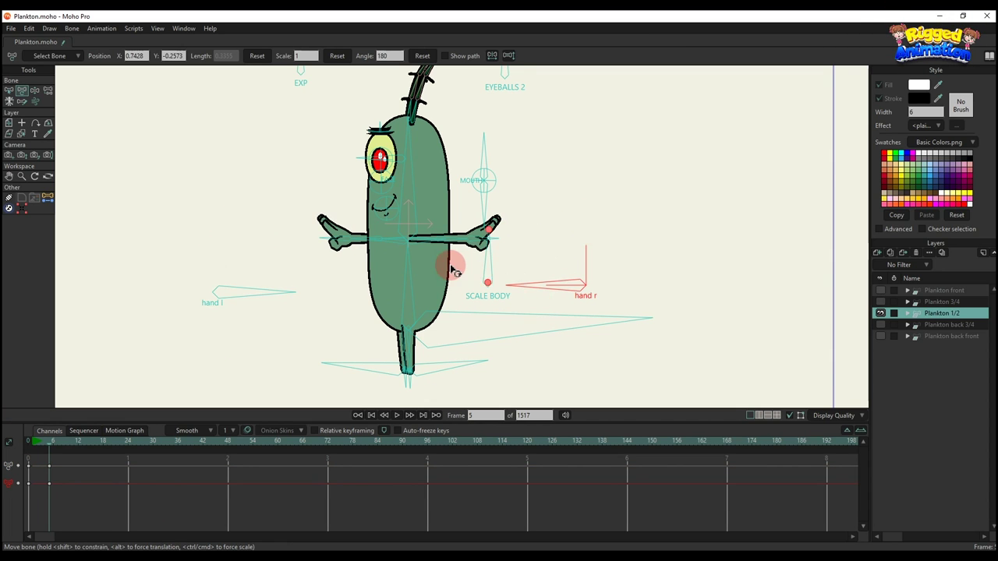
{"action": "scroll", "coordinate": [454, 270], "scroll_direction": "up", "scroll_amount": 2}
- Bend the side view's forearms at the elbows, and swing the near forearm back outward
{"action": "left_click_drag", "start_coordinate": [445, 225], "coordinate": [413, 282]}
{"action": "mouse_move", "coordinate": [332, 236]}
{"action": "left_mouse_down"}
{"action": "mouse_move", "coordinate": [359, 269]}
{"action": "mouse_move", "coordinate": [314, 242]}
{"action": "left_mouse_up"}
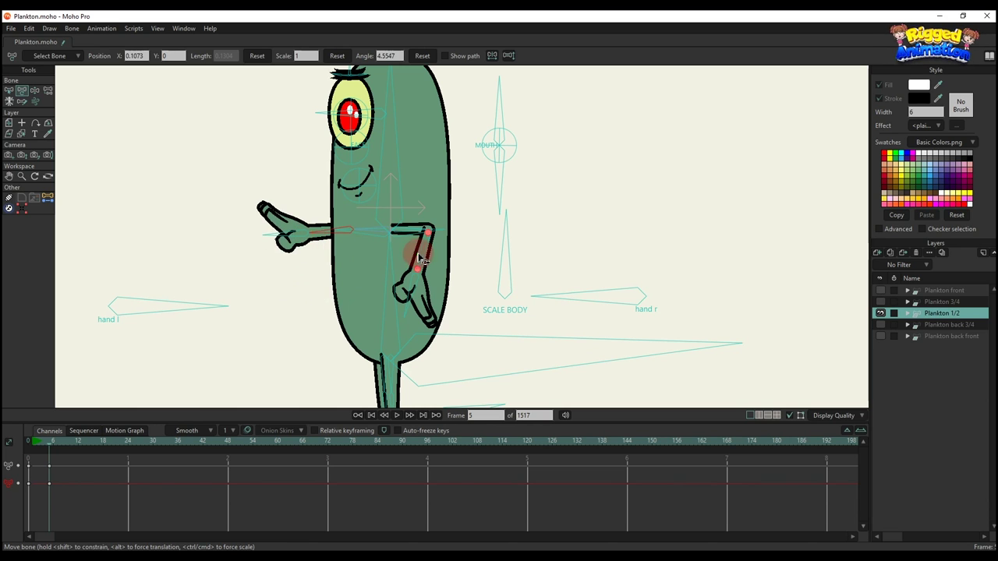
{"action": "left_click_drag", "start_coordinate": [419, 258], "coordinate": [475, 232]}
{"action": "scroll", "coordinate": [475, 231], "scroll_direction": "down", "scroll_amount": 3}
{"action": "scroll", "coordinate": [427, 234], "scroll_direction": "up", "scroll_amount": 4}
- Rotate both upper arms of the side view downward
{"action": "left_click_drag", "start_coordinate": [401, 227], "coordinate": [412, 260]}
{"action": "left_click_drag", "start_coordinate": [457, 223], "coordinate": [460, 252]}
{"action": "scroll", "coordinate": [451, 186], "scroll_direction": "down", "scroll_amount": 3}
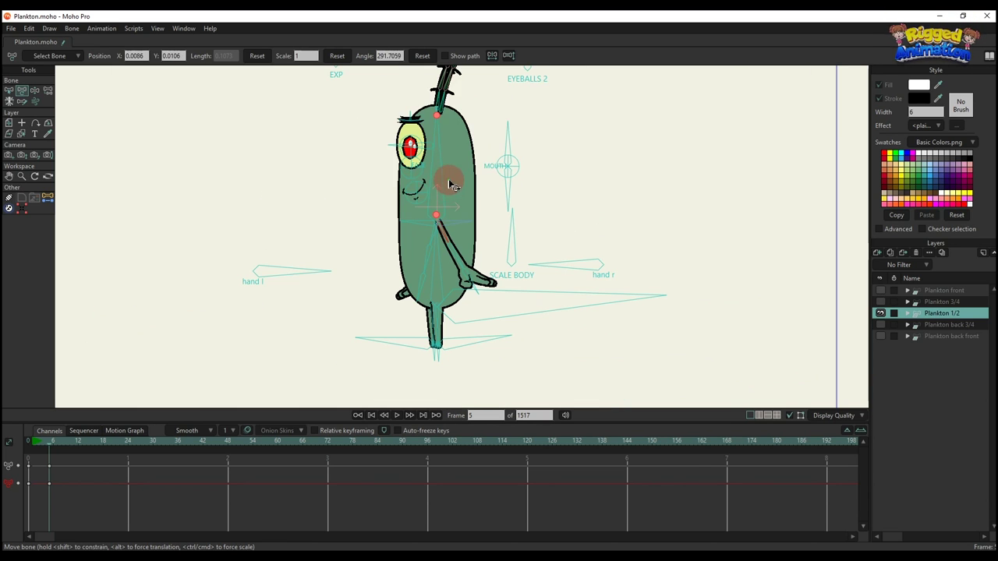
- Bend the side view's upper body backward by rotating its upper body bone at frame 5
{"action": "left_click_drag", "start_coordinate": [450, 186], "coordinate": [502, 245]}
{"action": "scroll", "coordinate": [436, 204], "scroll_direction": "up", "scroll_amount": 3}
{"action": "scroll", "coordinate": [419, 235], "scroll_direction": "down", "scroll_amount": 2}
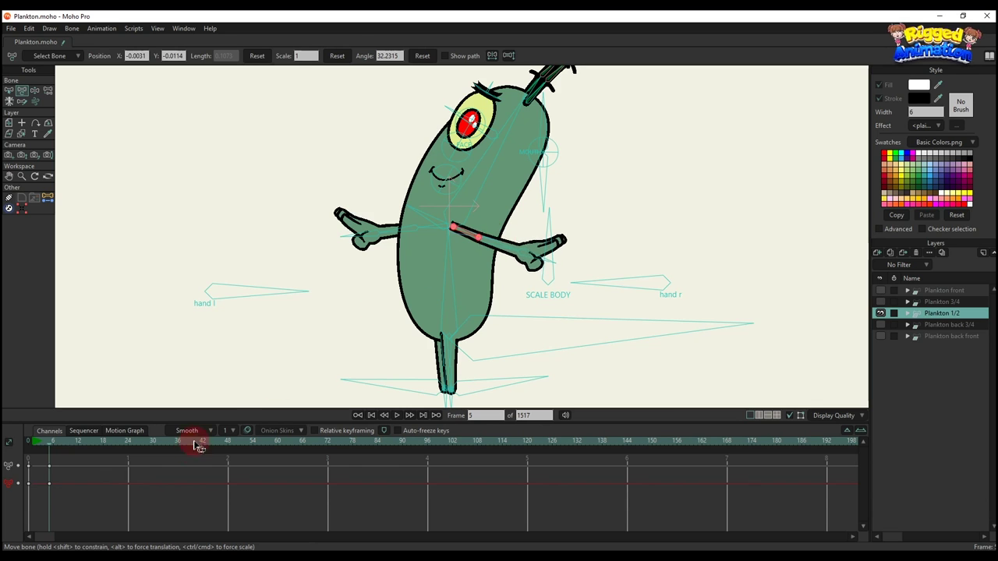
- Delete the side view's pose keyframes from the timeline
{"action": "scroll", "coordinate": [416, 278], "scroll_direction": "down", "scroll_amount": 5}
{"action": "left_click_drag", "start_coordinate": [134, 493], "coordinate": [4, 327]}
{"action": "key", "text": "Delete"}
- Rotate the side view's SCALE BODY control bone and move its large body bone upward
{"action": "scroll", "coordinate": [424, 262], "scroll_direction": "up", "scroll_amount": 2}
{"action": "left_click_drag", "start_coordinate": [441, 276], "coordinate": [527, 228]}
{"action": "scroll", "coordinate": [494, 214], "scroll_direction": "up", "scroll_amount": 2}
{"action": "scroll", "coordinate": [528, 230], "scroll_direction": "down", "scroll_amount": 1}
{"action": "left_click", "coordinate": [471, 278]}
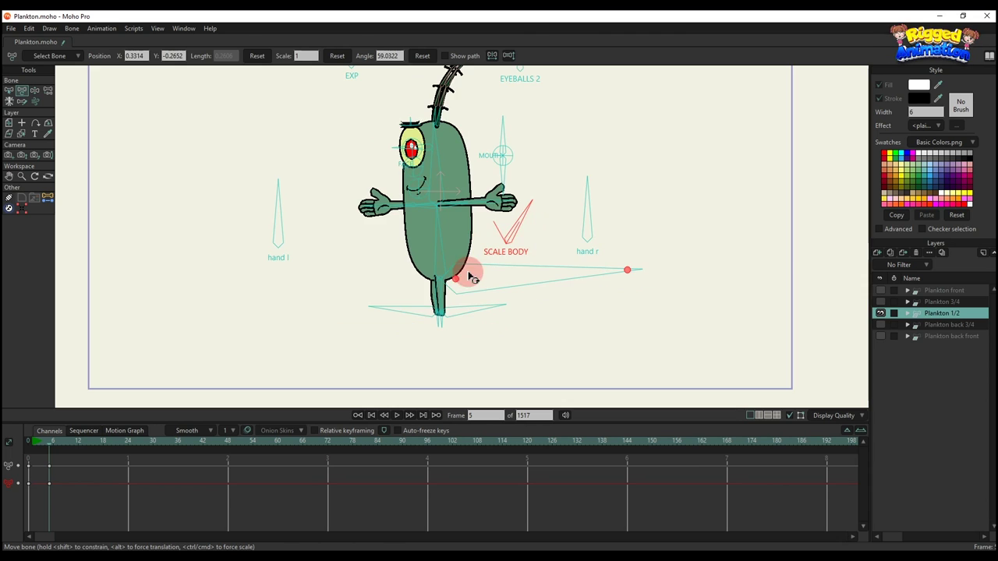
{"action": "left_click_drag", "start_coordinate": [461, 285], "coordinate": [446, 229]}
- Delete the side view's remaining keyframes and show the Plankton back 3/4 layer in place of Plankton 1/2
{"action": "left_click_drag", "start_coordinate": [159, 503], "coordinate": [8, 421]}
{"action": "key", "text": "Delete"}
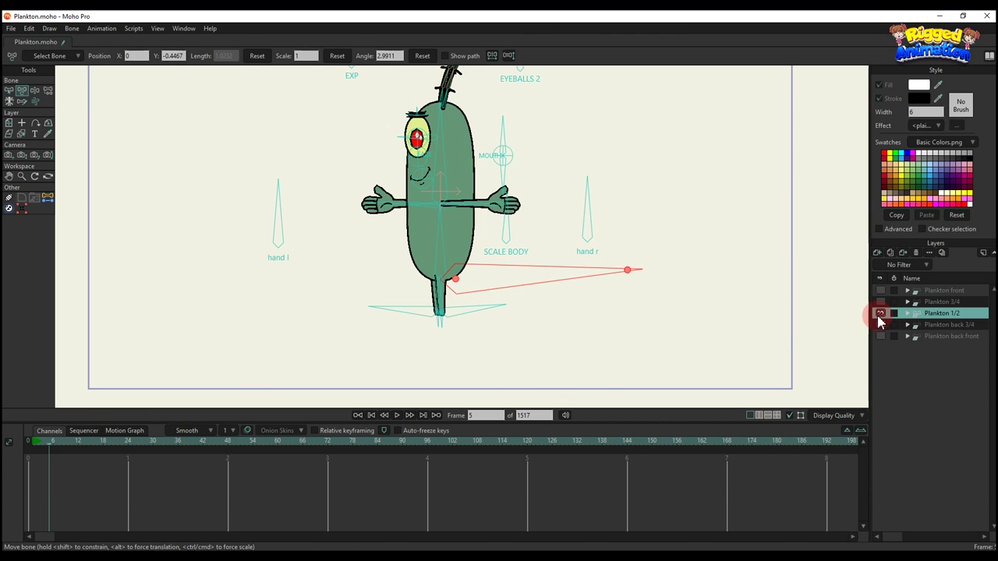
{"action": "left_click", "coordinate": [881, 314]}
{"action": "left_click", "coordinate": [881, 325]}
{"action": "scroll", "coordinate": [450, 181], "scroll_direction": "down", "scroll_amount": 1}
{"action": "left_click_drag", "start_coordinate": [447, 177], "coordinate": [427, 229]}
{"action": "scroll", "coordinate": [450, 203], "scroll_direction": "up", "scroll_amount": 2}
{"action": "scroll", "coordinate": [430, 200], "scroll_direction": "down", "scroll_amount": 2}
{"action": "mouse_move", "coordinate": [427, 229]}
{"action": "left_mouse_down"}
{"action": "mouse_move", "coordinate": [470, 229]}
{"action": "mouse_move", "coordinate": [445, 223]}
{"action": "left_mouse_up"}
{"action": "key", "text": "ctrl+z"}
{"action": "key", "text": "ctrl+z"}
- Rotate the back 3/4 view's upper HEAD TURN bone, reset its angle, and rotate the lower HEAD TURN bone to 300°
{"action": "scroll", "coordinate": [435, 221], "scroll_direction": "up", "scroll_amount": 2}
{"action": "scroll", "coordinate": [362, 158], "scroll_direction": "down", "scroll_amount": 1}
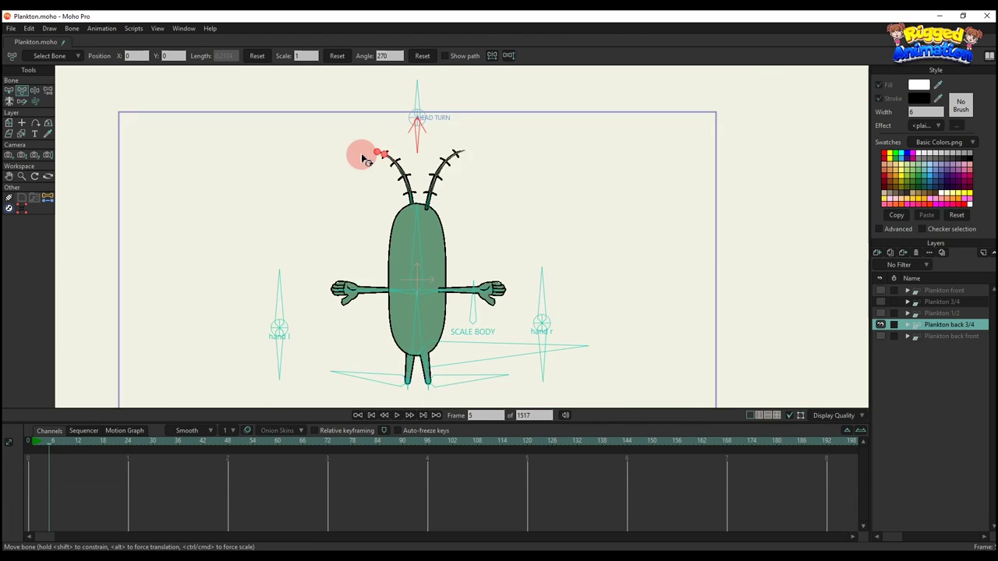
{"action": "scroll", "coordinate": [362, 158], "scroll_direction": "down", "scroll_amount": 1}
{"action": "left_click_drag", "start_coordinate": [403, 122], "coordinate": [378, 84]}
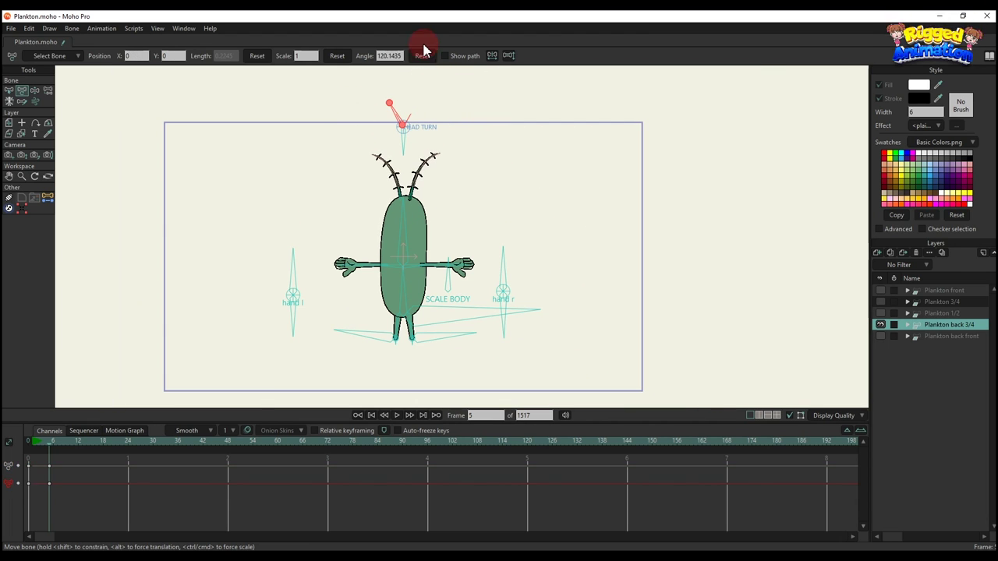
{"action": "left_click", "coordinate": [422, 55]}
{"action": "left_click_drag", "start_coordinate": [410, 125], "coordinate": [472, 139]}
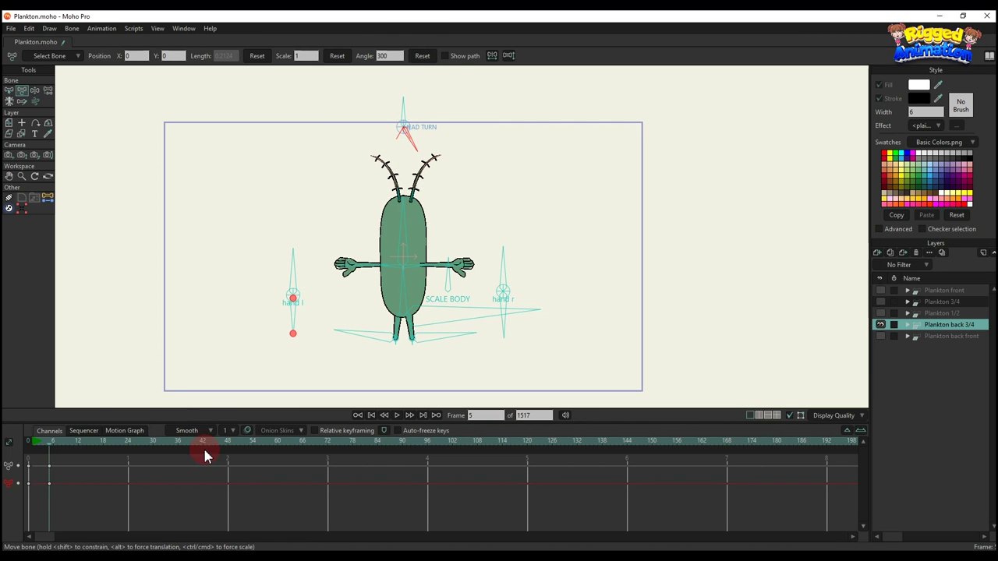
- Change both hand shapes of the back 3/4 view by rotating the upper hand l and hand r bones toward the body
{"action": "left_click", "coordinate": [287, 341]}
{"action": "scroll", "coordinate": [295, 234], "scroll_direction": "up", "scroll_amount": 3}
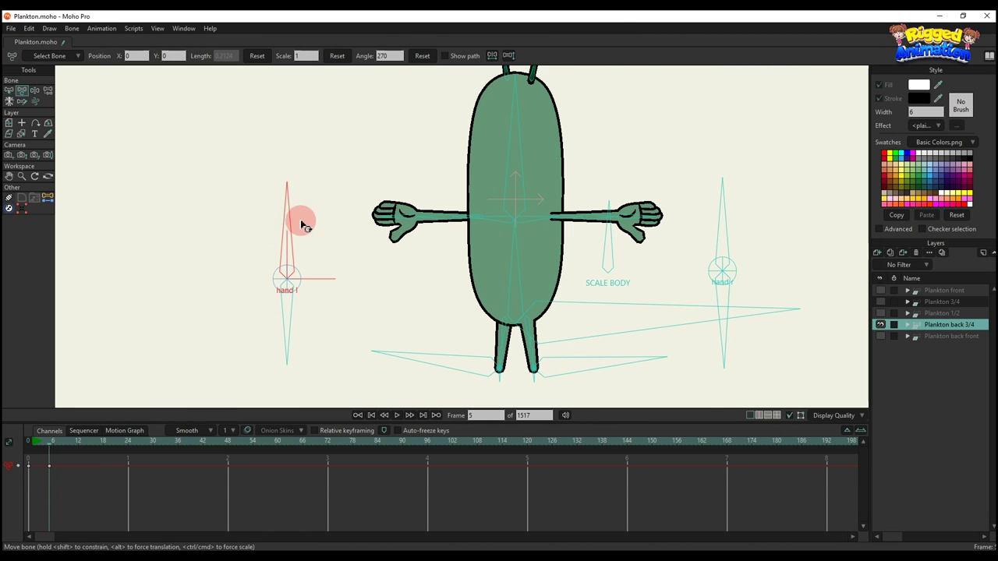
{"action": "left_click_drag", "start_coordinate": [301, 222], "coordinate": [367, 323]}
{"action": "left_click_drag", "start_coordinate": [722, 217], "coordinate": [648, 313]}
- Bend both forearms of the back 3/4 view inward and downward at the elbows
{"action": "scroll", "coordinate": [589, 218], "scroll_direction": "up", "scroll_amount": 2}
{"action": "left_click", "coordinate": [585, 236]}
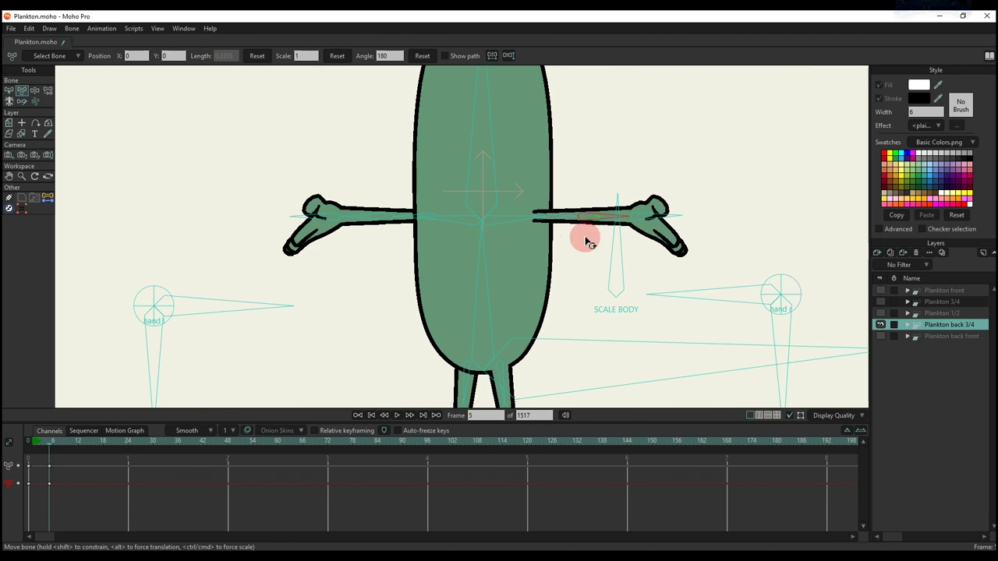
{"action": "left_click_drag", "start_coordinate": [588, 243], "coordinate": [491, 261]}
{"action": "left_click_drag", "start_coordinate": [419, 216], "coordinate": [446, 266]}
{"action": "scroll", "coordinate": [445, 263], "scroll_direction": "down", "scroll_amount": 2}
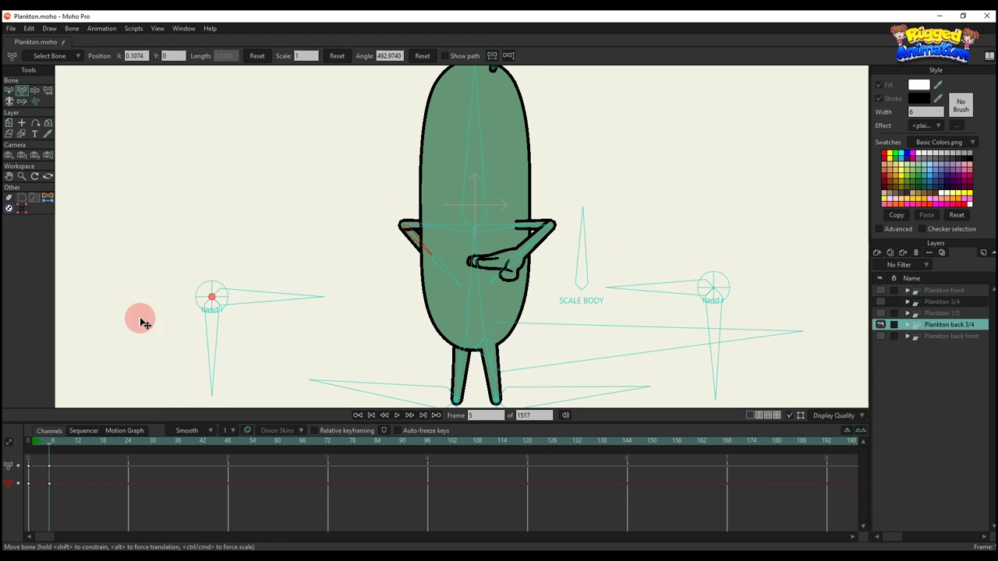
- Rotate the lower hand l bone to 240° and swing both forearms outward so the hands hang beside the body
{"action": "left_click_drag", "start_coordinate": [207, 356], "coordinate": [251, 282]}
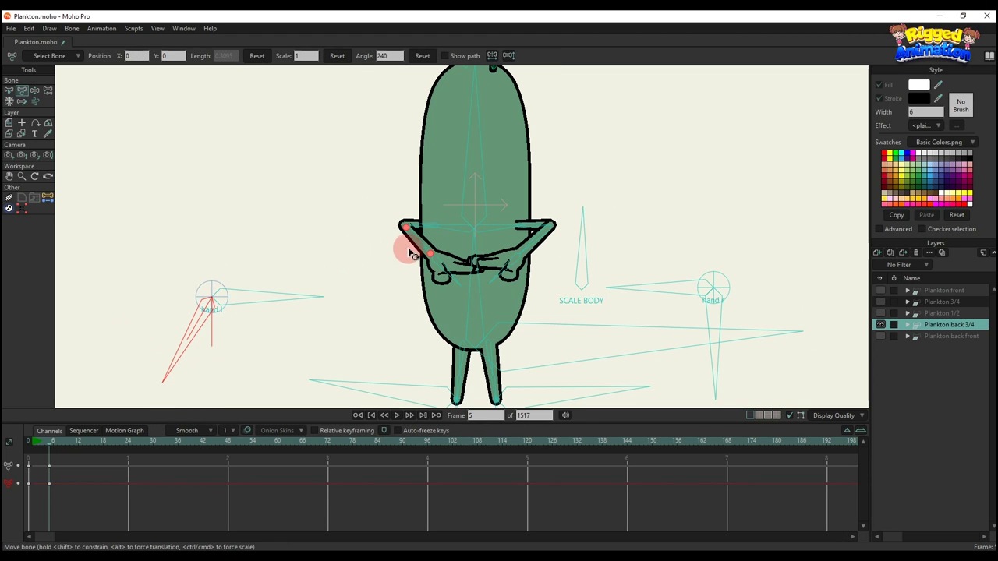
{"action": "left_click_drag", "start_coordinate": [410, 251], "coordinate": [378, 261]}
{"action": "left_click_drag", "start_coordinate": [530, 247], "coordinate": [503, 266]}
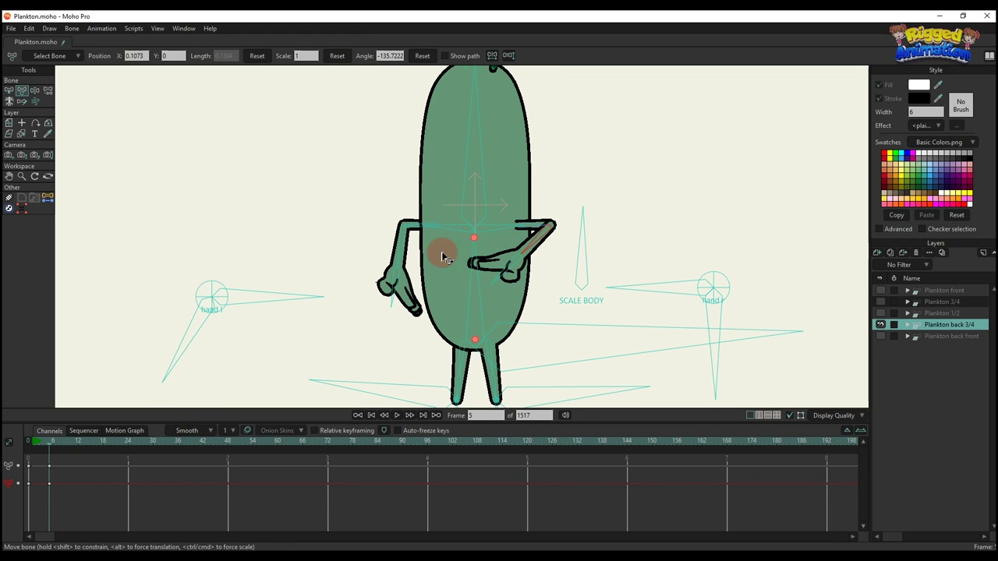
{"action": "mouse_move", "coordinate": [403, 251]}
{"action": "left_mouse_down"}
{"action": "mouse_move", "coordinate": [435, 252]}
{"action": "mouse_move", "coordinate": [391, 247]}
{"action": "left_mouse_up"}
{"action": "left_click_drag", "start_coordinate": [535, 244], "coordinate": [564, 249]}
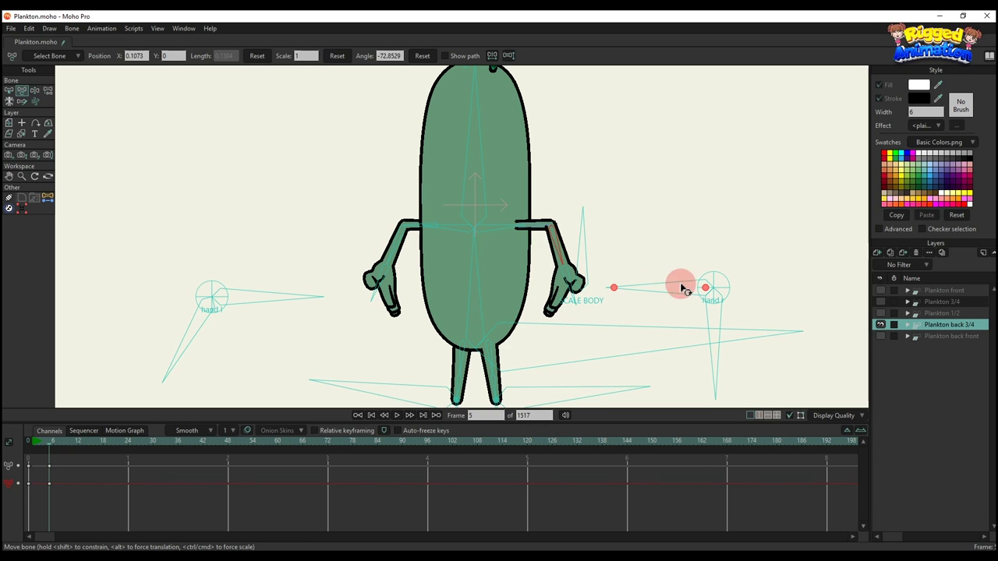
- Return the lower hand l bone to 270°, rotate the lower hand r bone outward with both forearms tucked inward, and delete the arm keyframes
{"action": "left_click_drag", "start_coordinate": [178, 345], "coordinate": [620, 252]}
{"action": "left_click_drag", "start_coordinate": [556, 240], "coordinate": [475, 253]}
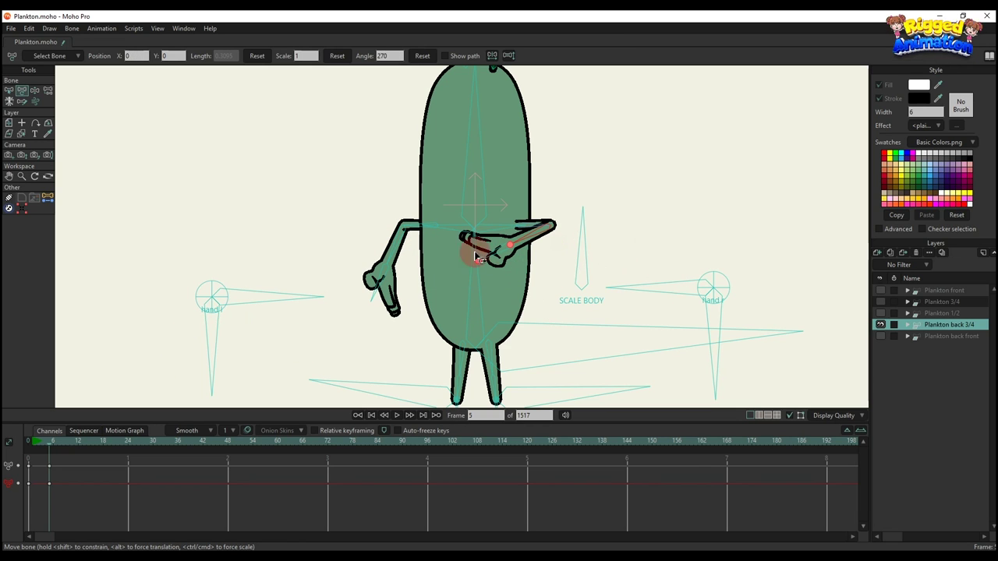
{"action": "left_click_drag", "start_coordinate": [396, 249], "coordinate": [470, 267]}
{"action": "left_click_drag", "start_coordinate": [686, 312], "coordinate": [806, 289]}
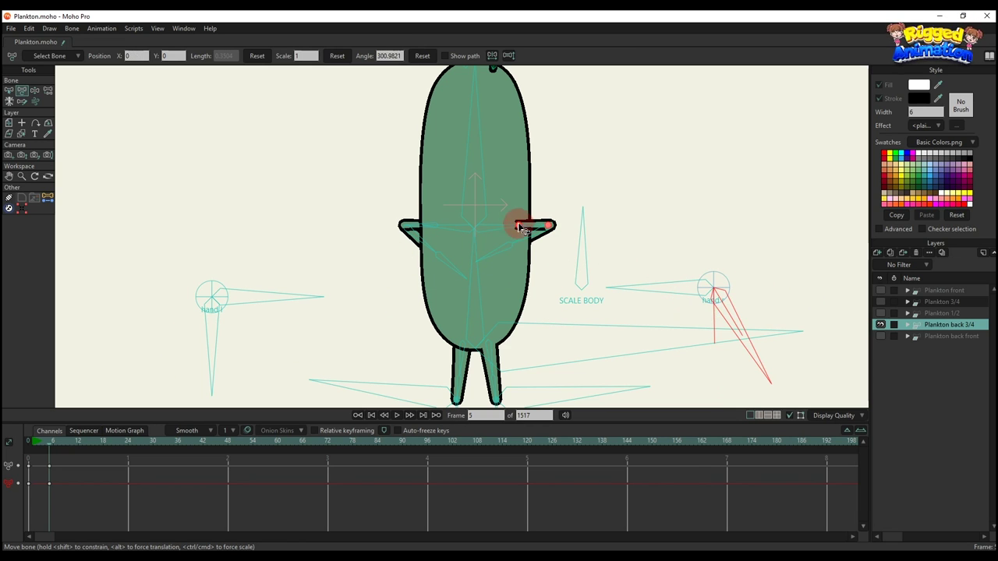
{"action": "left_click_drag", "start_coordinate": [517, 223], "coordinate": [421, 245]}
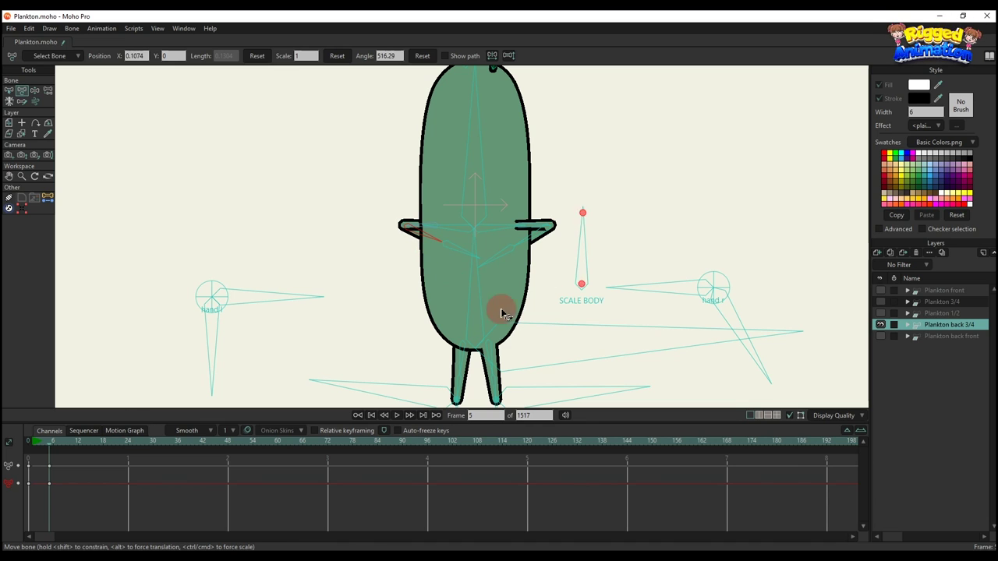
{"action": "key", "text": "Delete"}
- Rotate the back 3/4 view's SCALE BODY bone and shift its body bone sideways with the Manipulate Bones tool
{"action": "scroll", "coordinate": [563, 266], "scroll_direction": "down", "scroll_amount": 2}
{"action": "mouse_move", "coordinate": [574, 254]}
{"action": "left_mouse_down"}
{"action": "mouse_move", "coordinate": [525, 276]}
{"action": "mouse_move", "coordinate": [575, 257]}
{"action": "left_mouse_up"}
{"action": "scroll", "coordinate": [512, 275], "scroll_direction": "down", "scroll_amount": 2}
{"action": "key", "text": "z"}
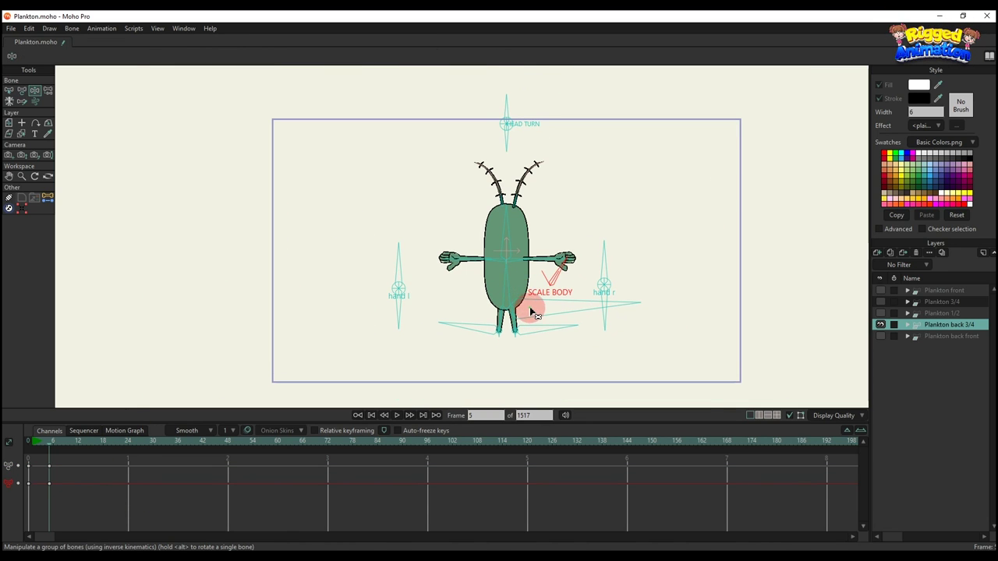
{"action": "left_click_drag", "start_coordinate": [531, 311], "coordinate": [507, 304]}
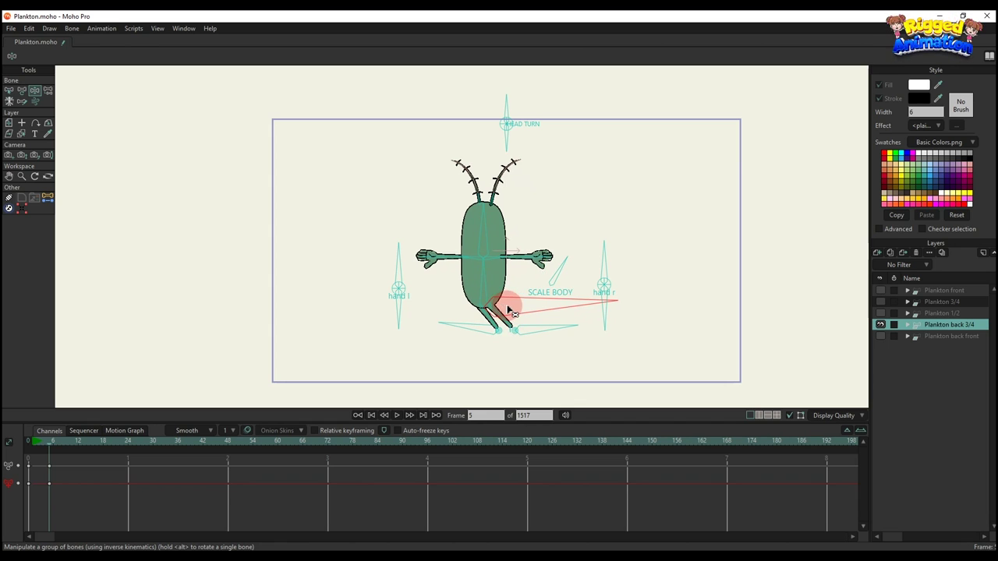
- Play the back 3/4 view's animation from the start and delete its body keyframes
{"action": "left_click", "coordinate": [33, 442]}
{"action": "key", "text": "space"}
{"action": "key", "text": "space"}
{"action": "left_click_drag", "start_coordinate": [78, 501], "coordinate": [18, 440]}
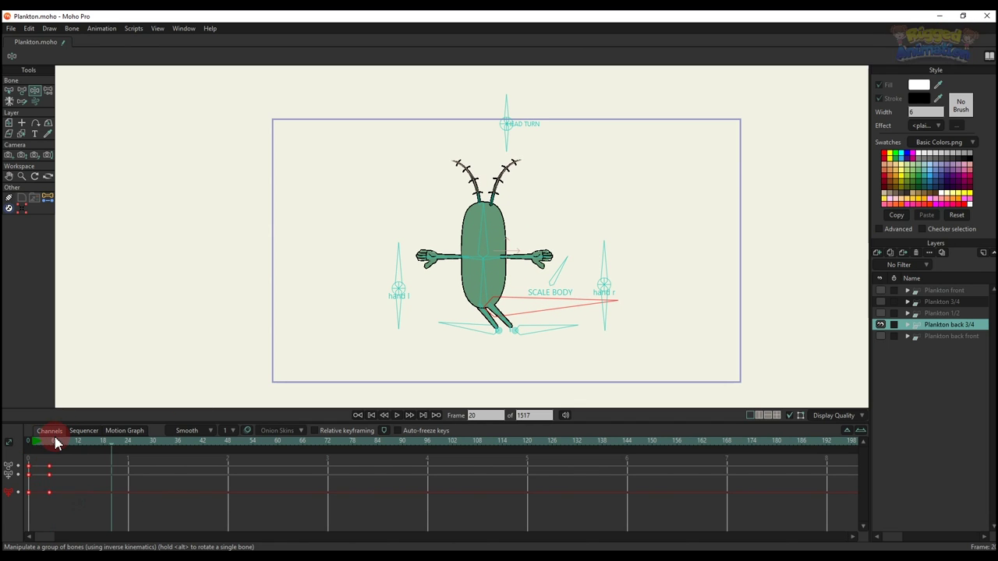
{"action": "key", "text": "Delete"}
- At frame 4, bend the back 3/4 view's upper body sideways and rotate both arms downward
{"action": "left_click", "coordinate": [46, 442]}
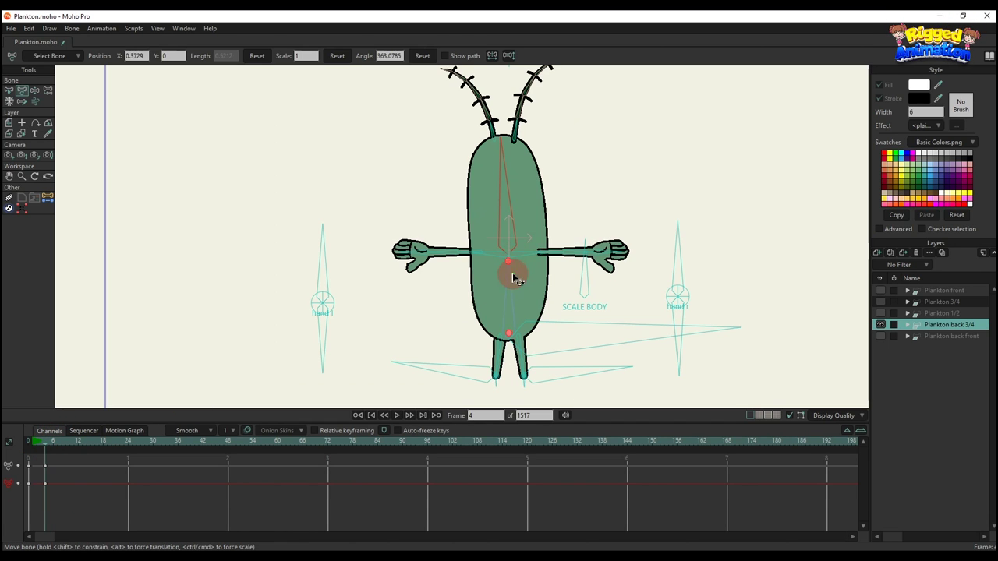
{"action": "left_click_drag", "start_coordinate": [512, 276], "coordinate": [466, 227]}
{"action": "left_click_drag", "start_coordinate": [482, 261], "coordinate": [476, 285]}
{"action": "left_click_drag", "start_coordinate": [533, 240], "coordinate": [538, 265]}
{"action": "scroll", "coordinate": [538, 265], "scroll_direction": "down", "scroll_amount": 2}
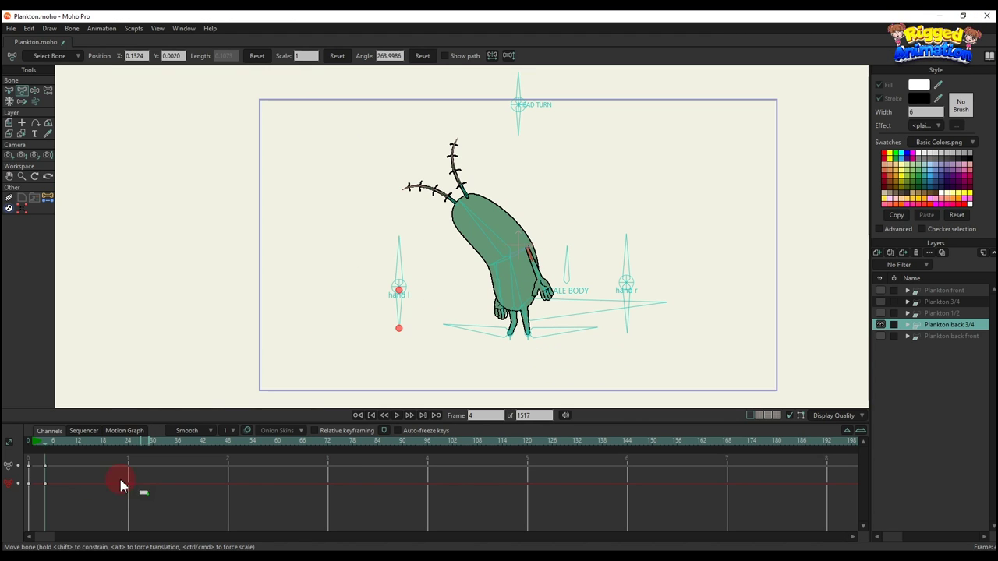
- Delete the back 3/4 view's pose keyframes, then show and select the Plankton back front layer instead
{"action": "key", "text": "Delete"}
{"action": "left_click", "coordinate": [880, 325]}
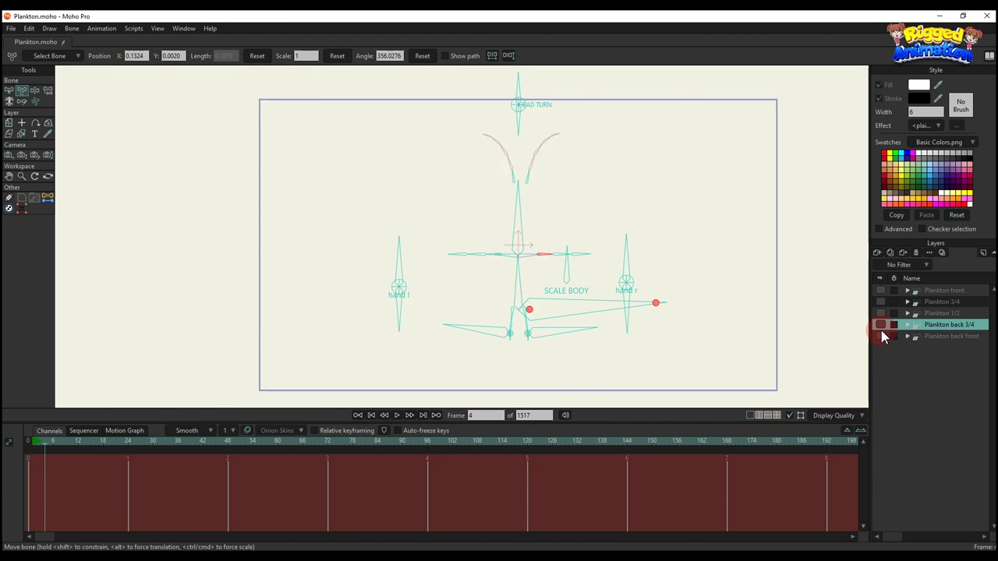
{"action": "left_click", "coordinate": [880, 336]}
{"action": "left_click", "coordinate": [935, 337]}
- Rotate the back front view's HEAD TURN bone, tilt the upper body, and reset the HEAD TURN angle
{"action": "left_click", "coordinate": [513, 149]}
{"action": "left_click_drag", "start_coordinate": [515, 135], "coordinate": [575, 130]}
{"action": "mouse_move", "coordinate": [538, 201]}
{"action": "left_mouse_down"}
{"action": "mouse_move", "coordinate": [531, 184]}
{"action": "mouse_move", "coordinate": [521, 200]}
{"action": "left_mouse_up"}
{"action": "left_click", "coordinate": [503, 92]}
{"action": "left_click", "coordinate": [421, 58]}
- Raise both arms of the back front view and bend the forearms inward across the upper body
{"action": "scroll", "coordinate": [479, 243], "scroll_direction": "up", "scroll_amount": 3}
{"action": "left_click_drag", "start_coordinate": [478, 245], "coordinate": [486, 221]}
{"action": "left_click_drag", "start_coordinate": [589, 244], "coordinate": [592, 210]}
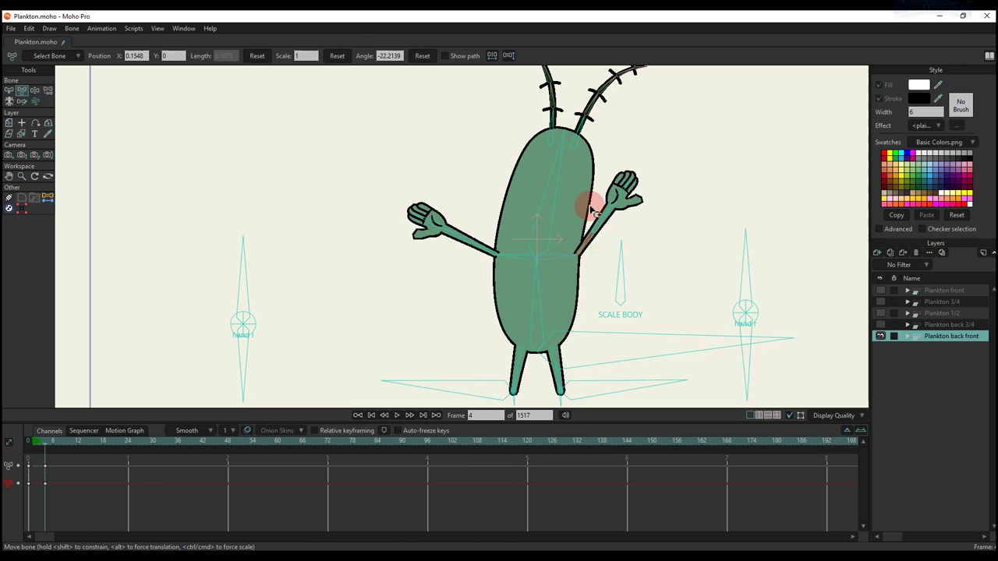
{"action": "left_click_drag", "start_coordinate": [488, 226], "coordinate": [570, 209]}
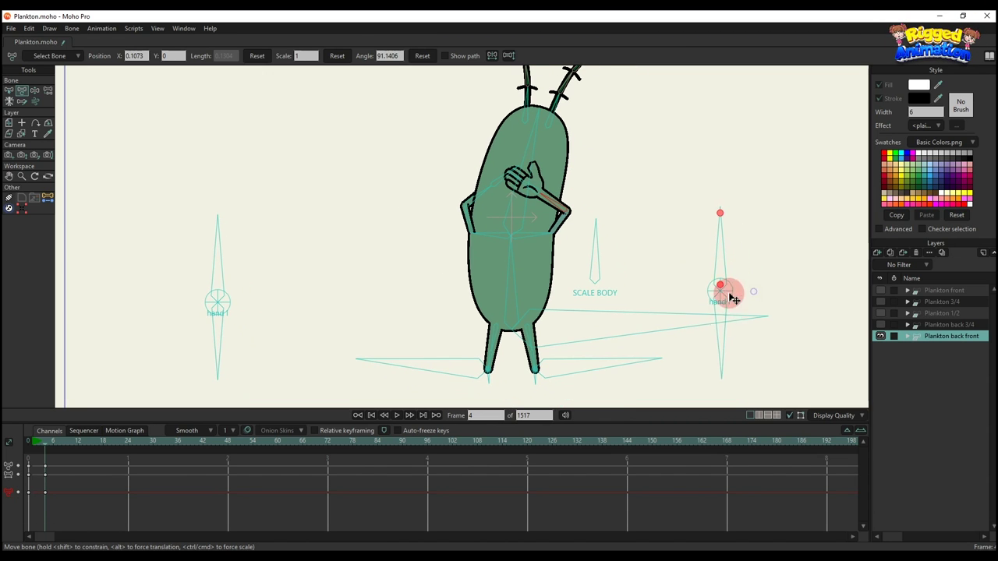
- Swing the lower hand r bone out and back, rotate the lower hand l bone to 240°, and lower both arms until the hands meet
{"action": "left_click_drag", "start_coordinate": [724, 289], "coordinate": [744, 285]}
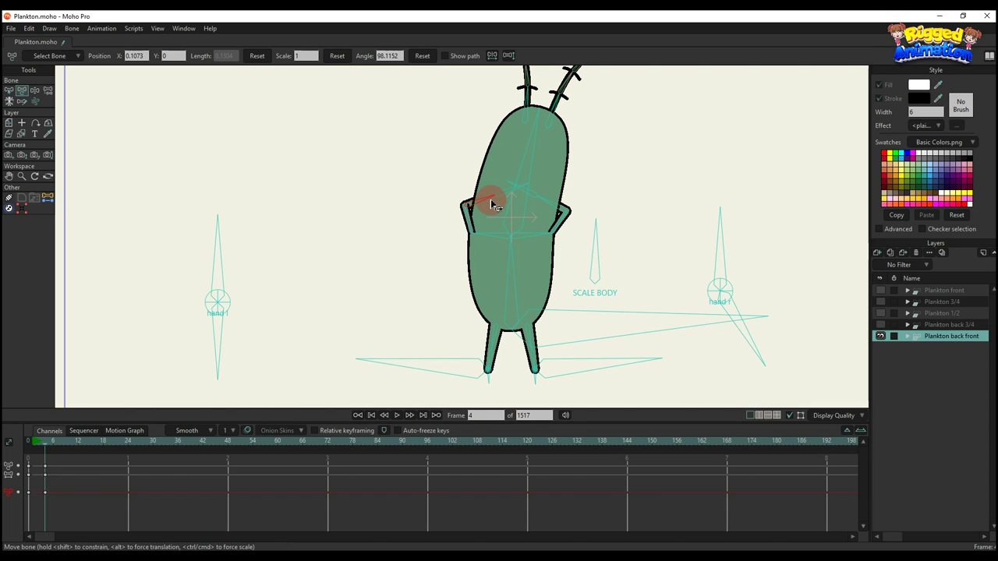
{"action": "left_click_drag", "start_coordinate": [750, 337], "coordinate": [678, 340]}
{"action": "left_click_drag", "start_coordinate": [210, 327], "coordinate": [70, 287]}
{"action": "left_click", "coordinate": [514, 199]}
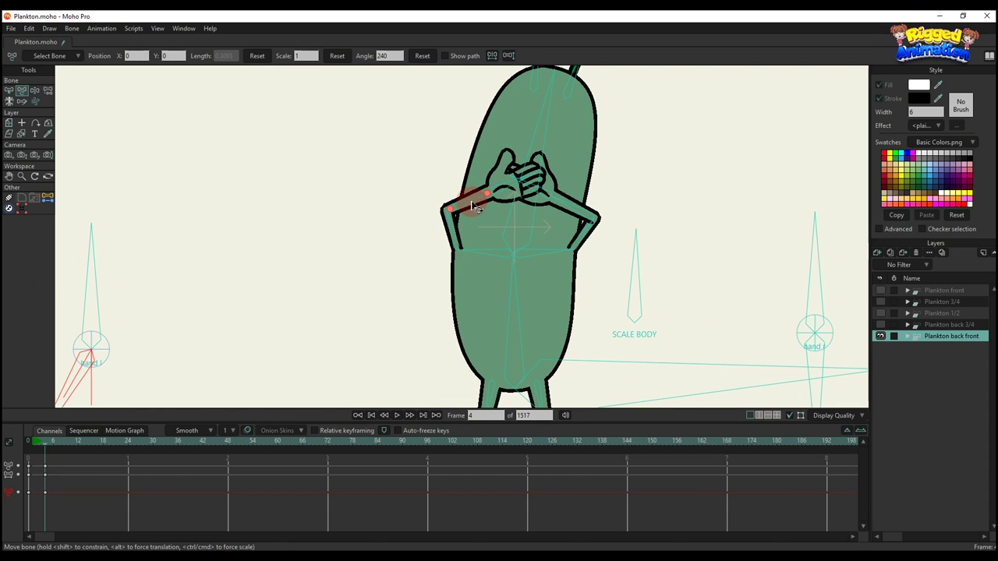
{"action": "left_click_drag", "start_coordinate": [473, 206], "coordinate": [570, 296]}
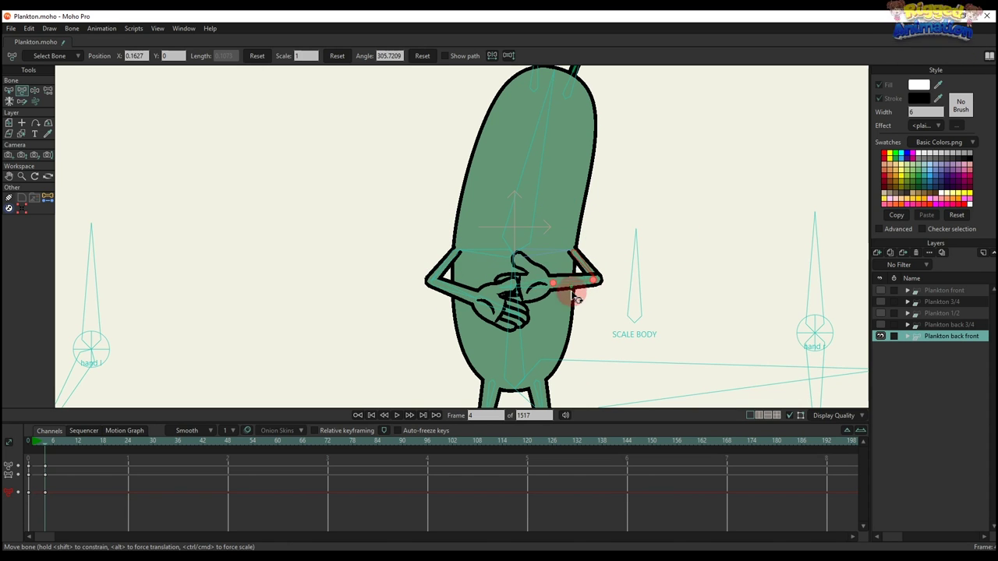
- Rotate the back front view's SCALE BODY bone and move its body bone so the legs bend
{"action": "scroll", "coordinate": [575, 285], "scroll_direction": "down", "scroll_amount": 4}
{"action": "left_click_drag", "start_coordinate": [591, 240], "coordinate": [542, 312]}
{"action": "key", "text": "z"}
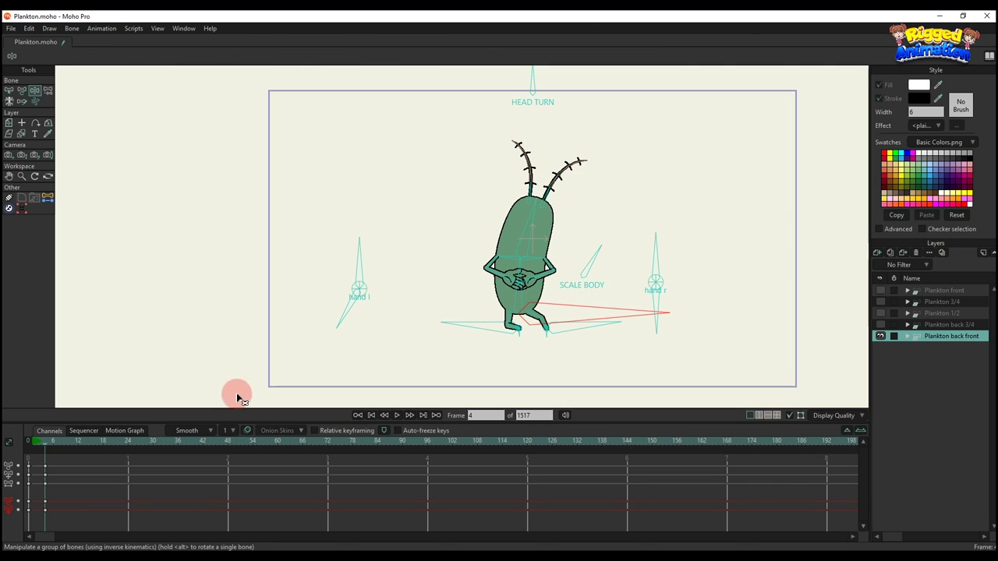
- Play the back front view's animation from the start, clear its keyframes, and return to frame 0
{"action": "left_click", "coordinate": [31, 439]}
{"action": "key", "text": "space"}
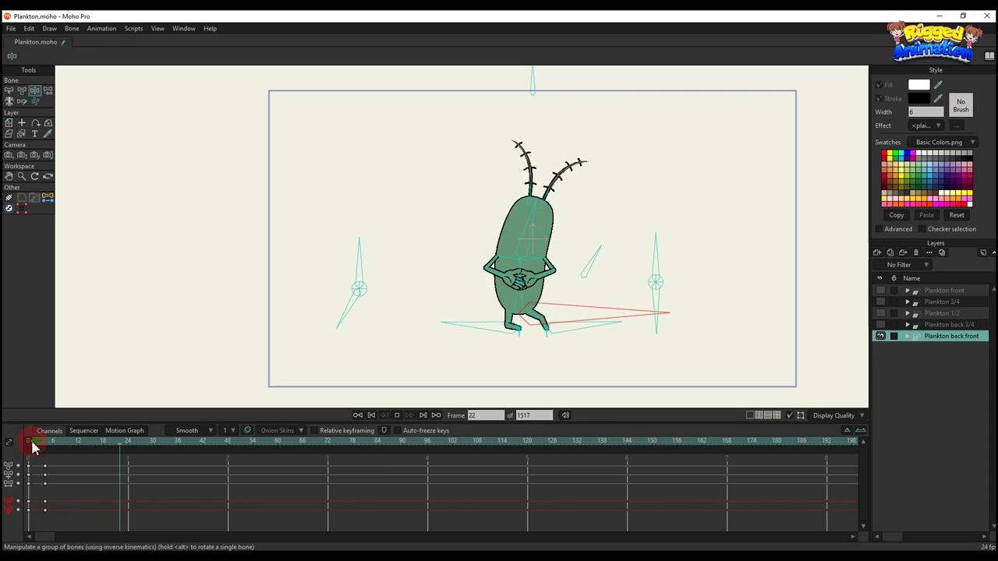
{"action": "left_click", "coordinate": [32, 442]}
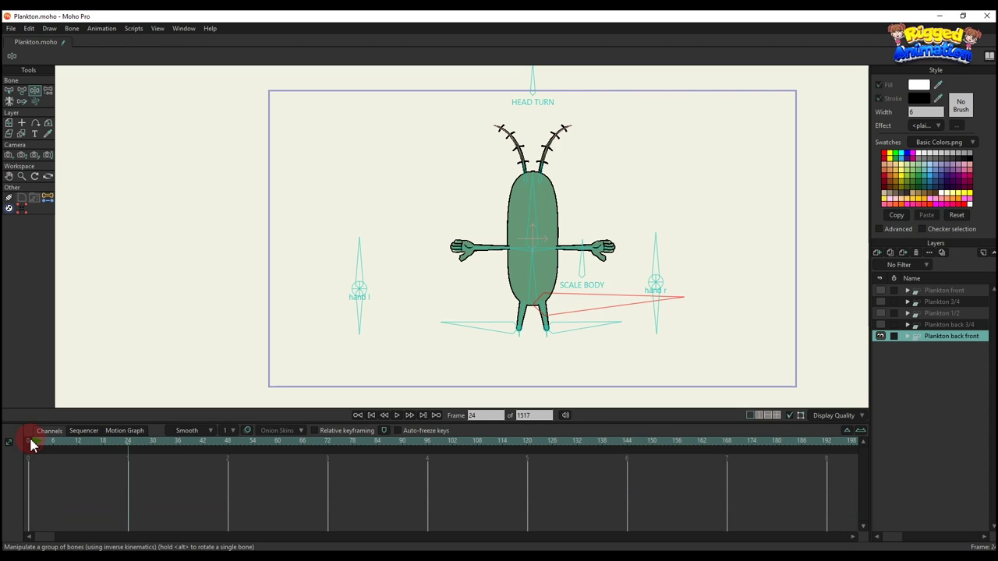
{"action": "left_click", "coordinate": [647, 304]}
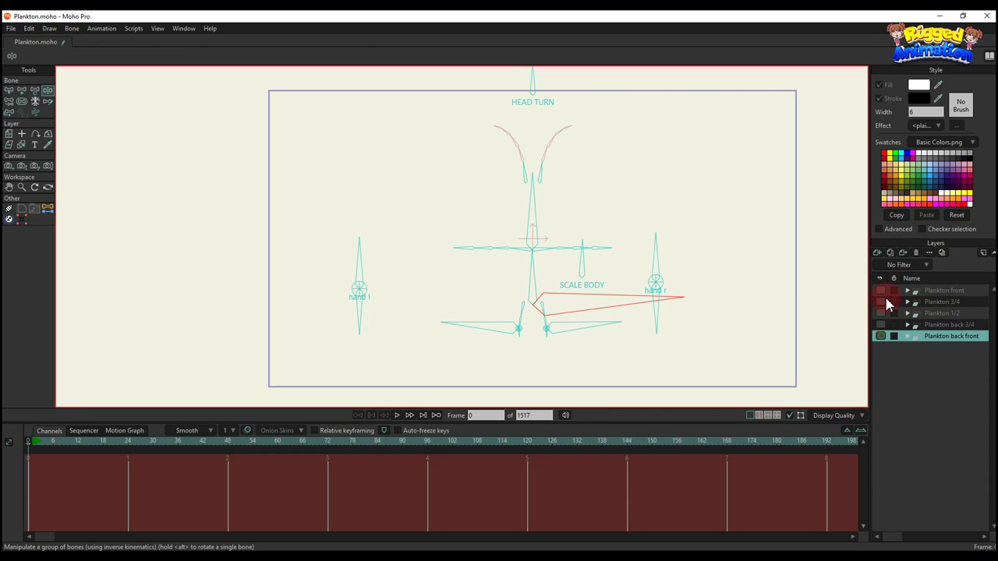